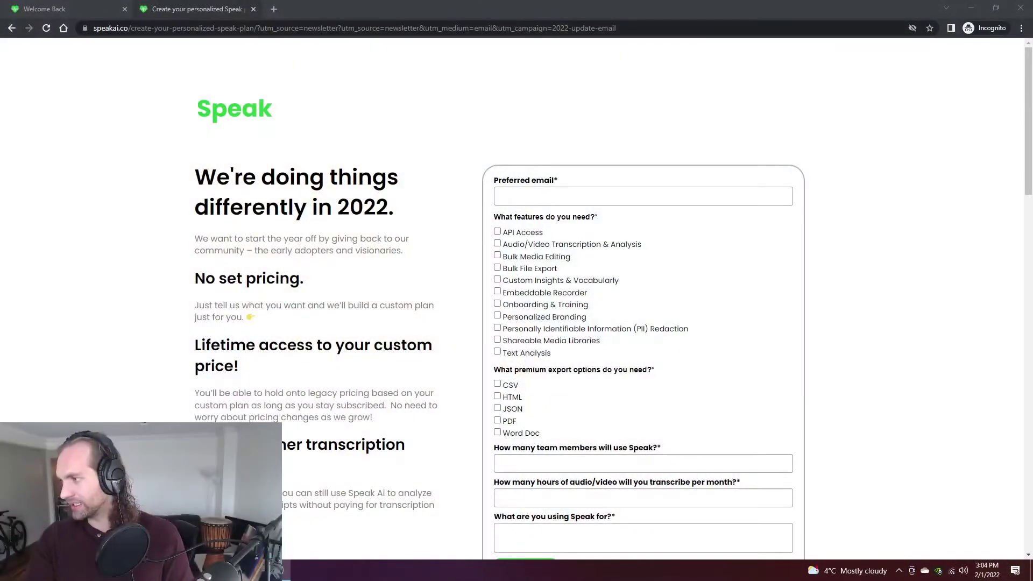
Focus the browser window and close the promotional pop-up.
{"action": "left_click", "coordinate": [344, 238]}
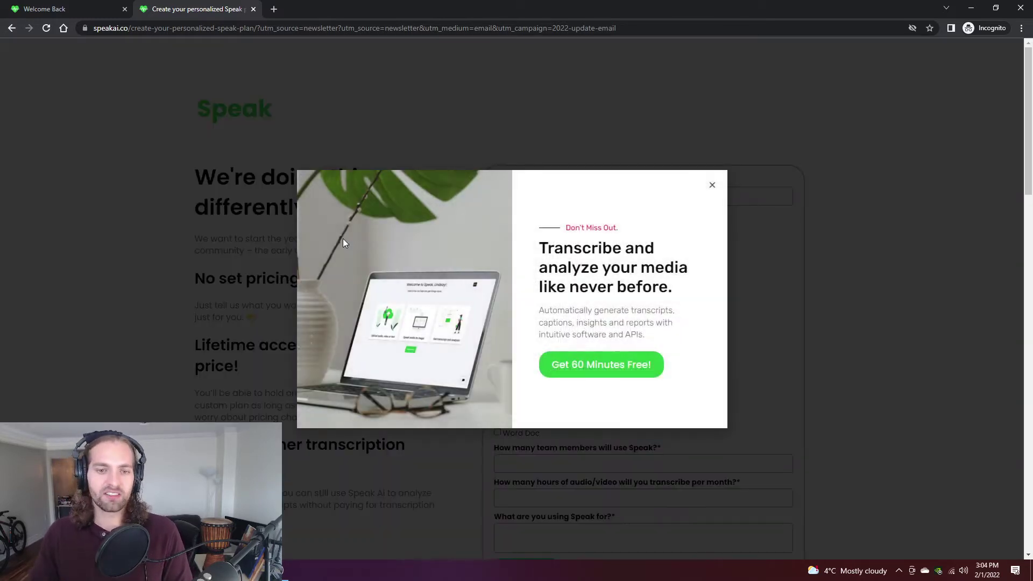
{"action": "left_click", "coordinate": [712, 187]}
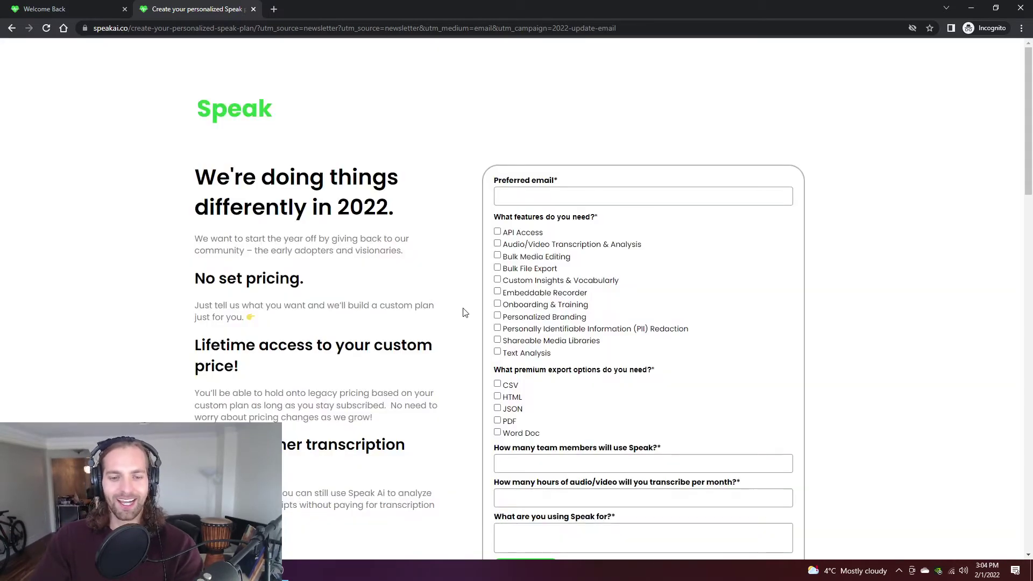
{"action": "scroll", "coordinate": [462, 314], "scroll_direction": "down", "scroll_amount": 1}
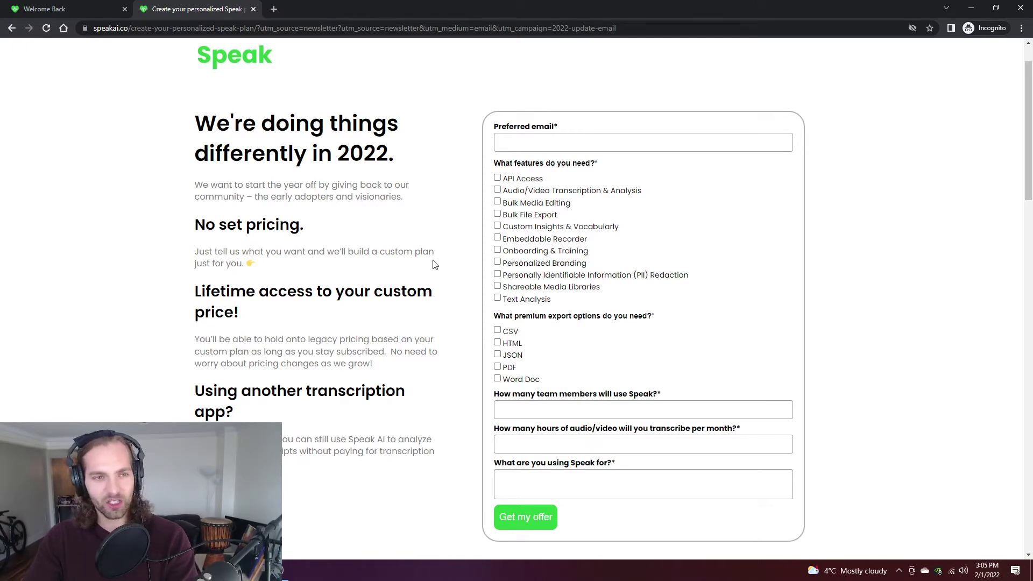
{"action": "left_click", "coordinate": [270, 571]}
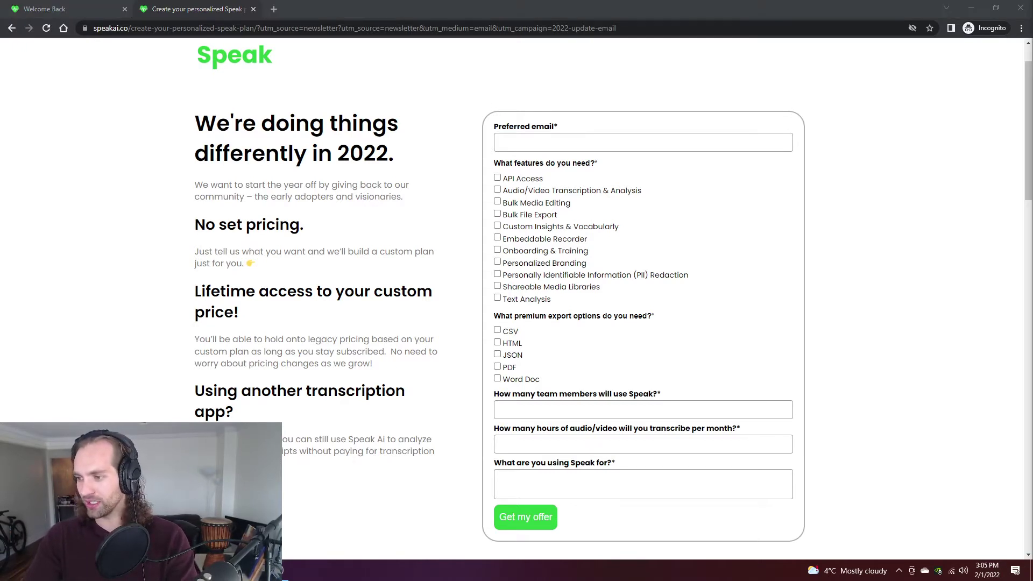
Load the speakai.co Shareable Media Library page in a new tab and scroll through it.
{"action": "left_click", "coordinate": [282, 13]}
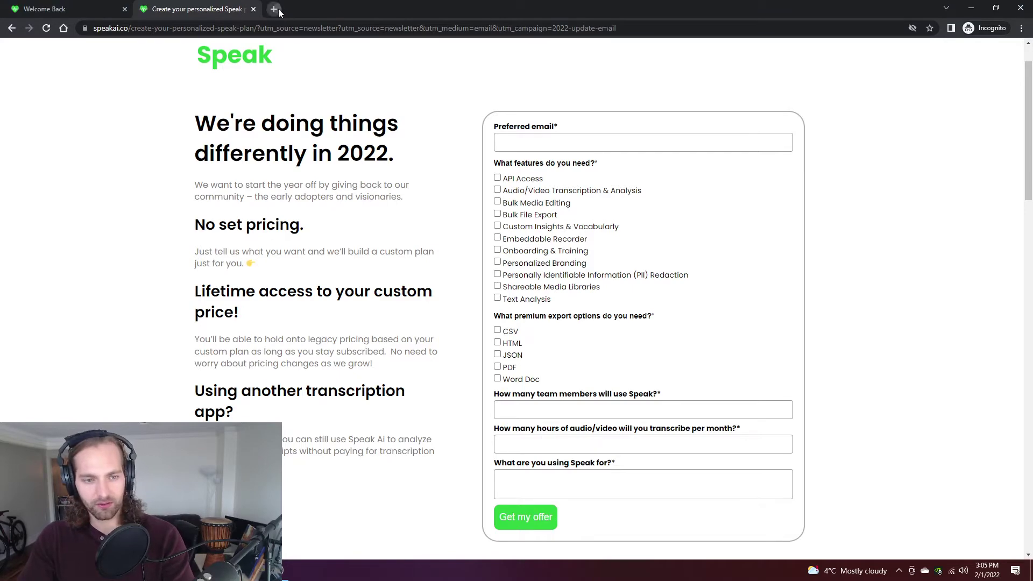
{"action": "left_click", "coordinate": [274, 9]}
{"action": "type", "text": "https://speakai.co/shareable-media-library/?utm_source=newsletter?utm_source=newsletter&utm_medium=email&utm_campaign=2022-update-email"}
{"action": "key", "text": "Return"}
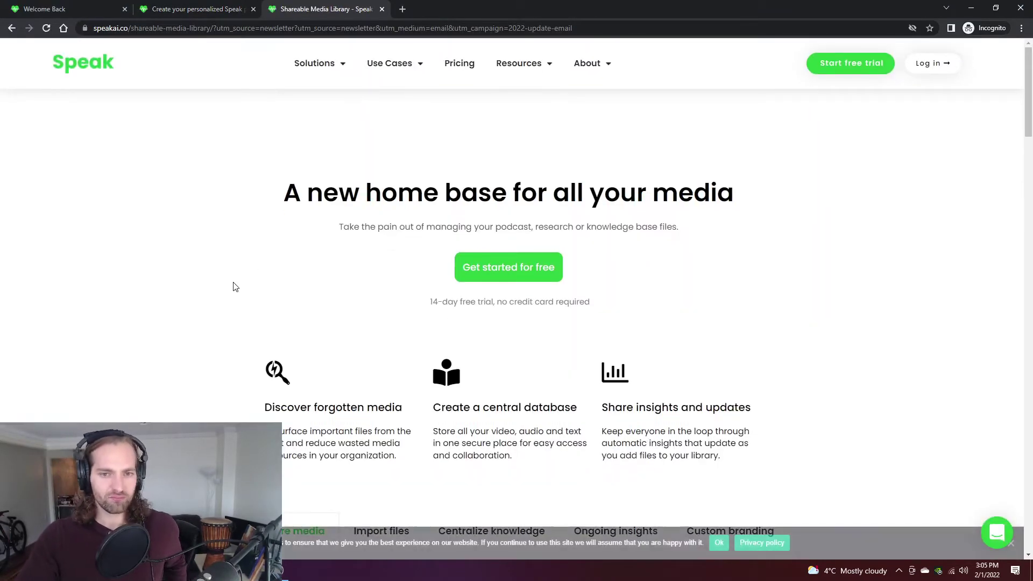
{"action": "scroll", "coordinate": [451, 371], "scroll_direction": "down", "scroll_amount": 7}
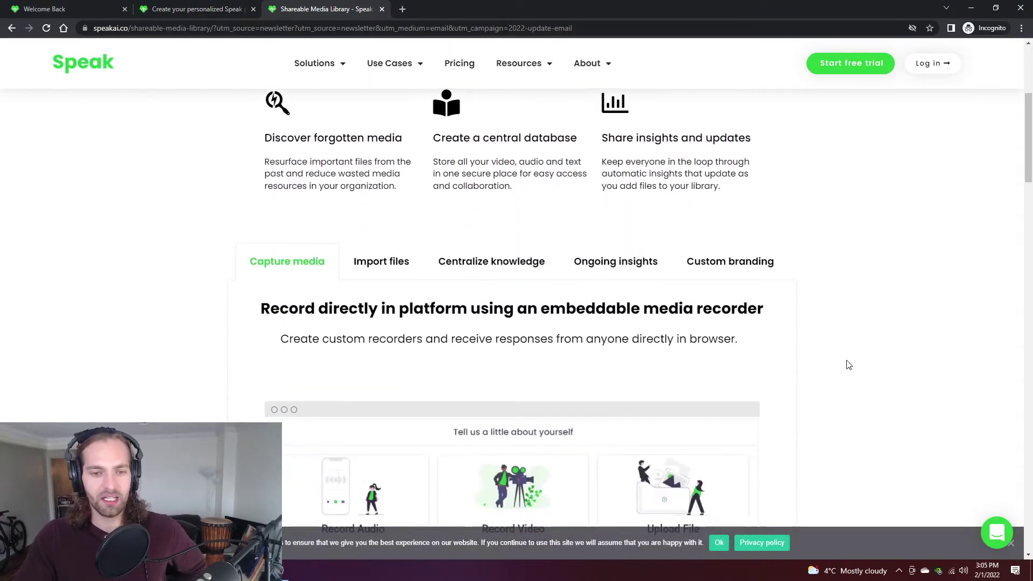
{"action": "scroll", "coordinate": [855, 364], "scroll_direction": "down", "scroll_amount": 4}
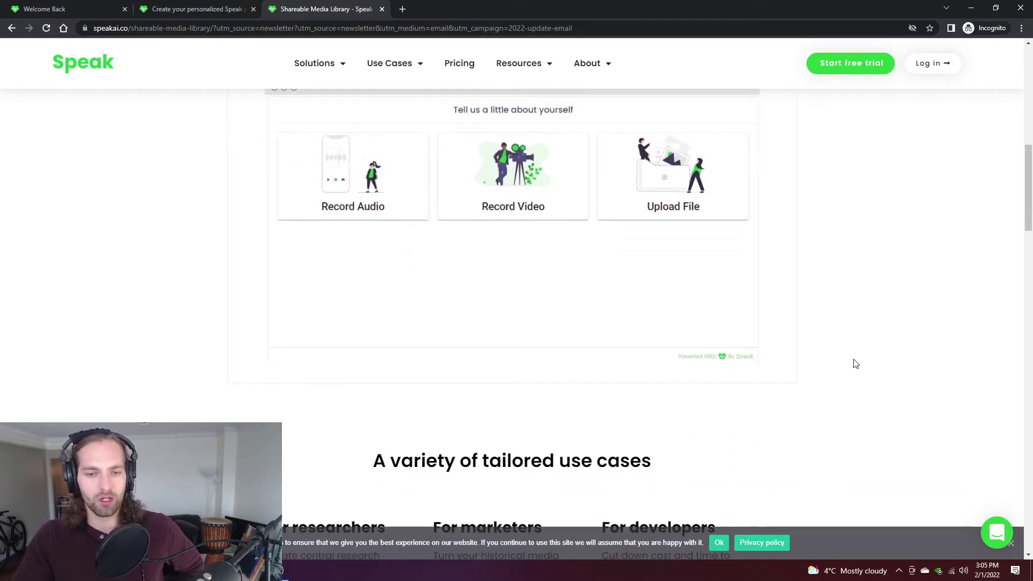
{"action": "scroll", "coordinate": [810, 324], "scroll_direction": "up", "scroll_amount": 4}
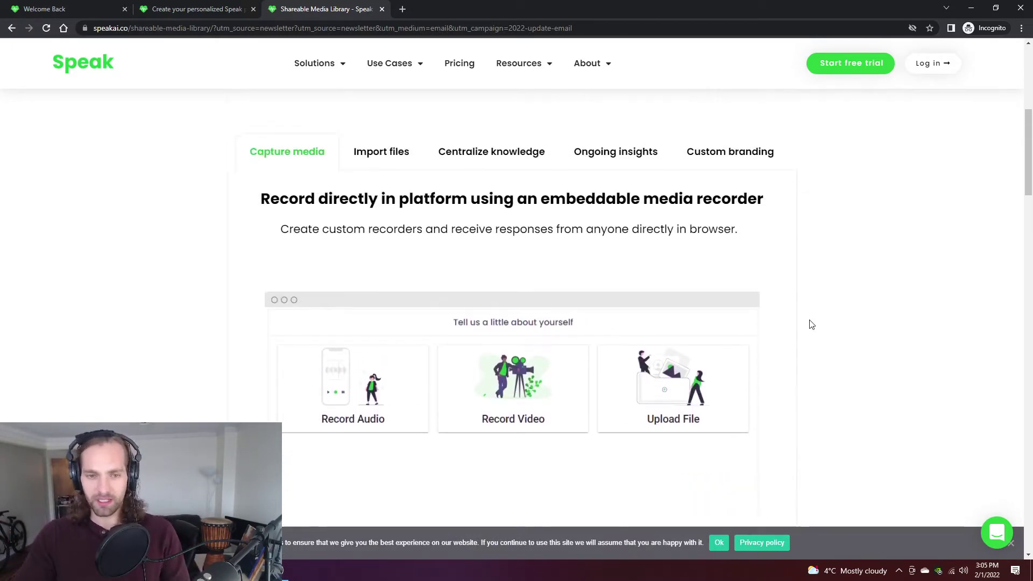
{"action": "scroll", "coordinate": [810, 324], "scroll_direction": "up", "scroll_amount": 4}
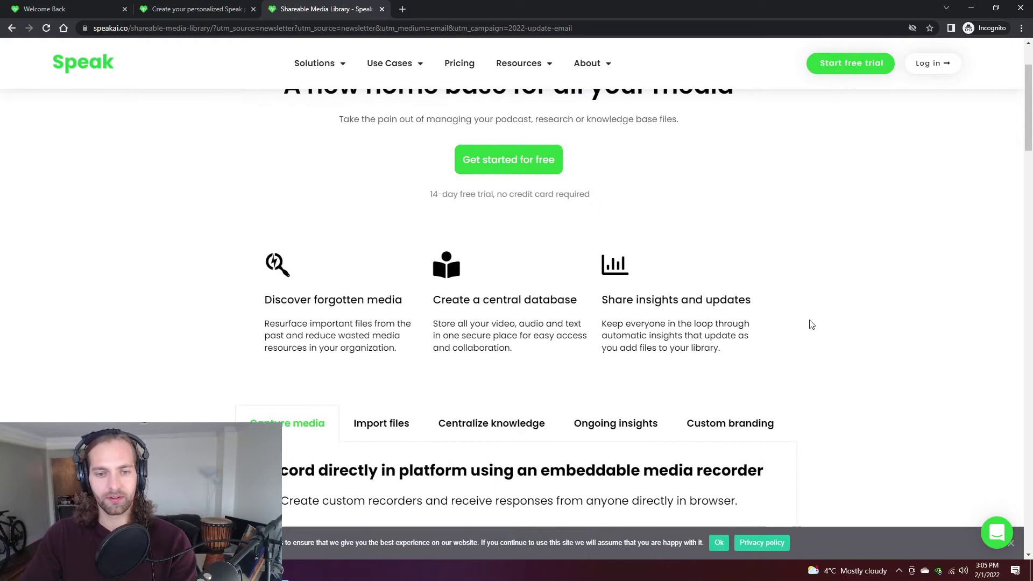
{"action": "scroll", "coordinate": [812, 325], "scroll_direction": "up", "scroll_amount": 2}
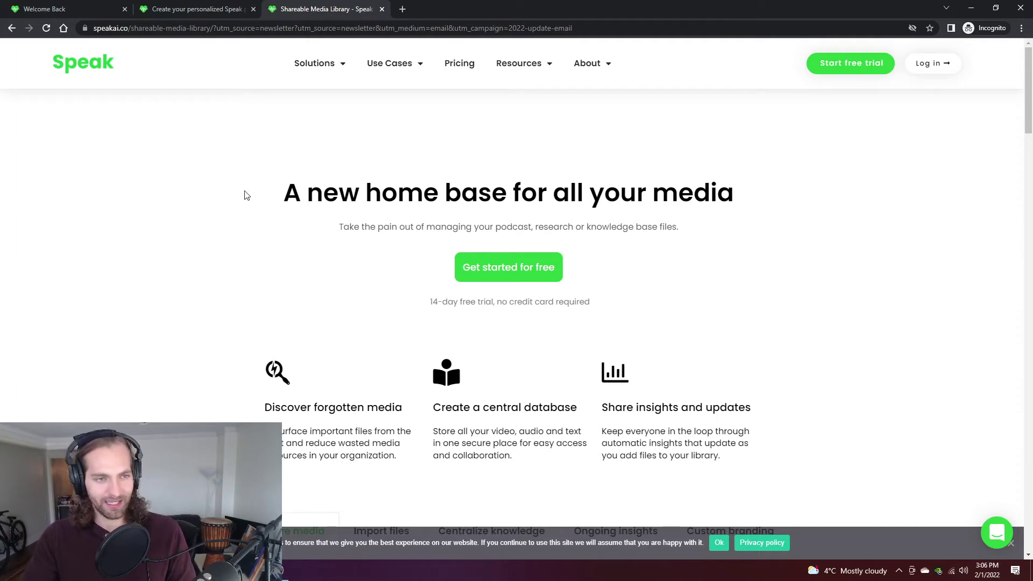
Sign in with Continue on the Welcome Back tab and list the four folders.
{"action": "left_click", "coordinate": [64, 8]}
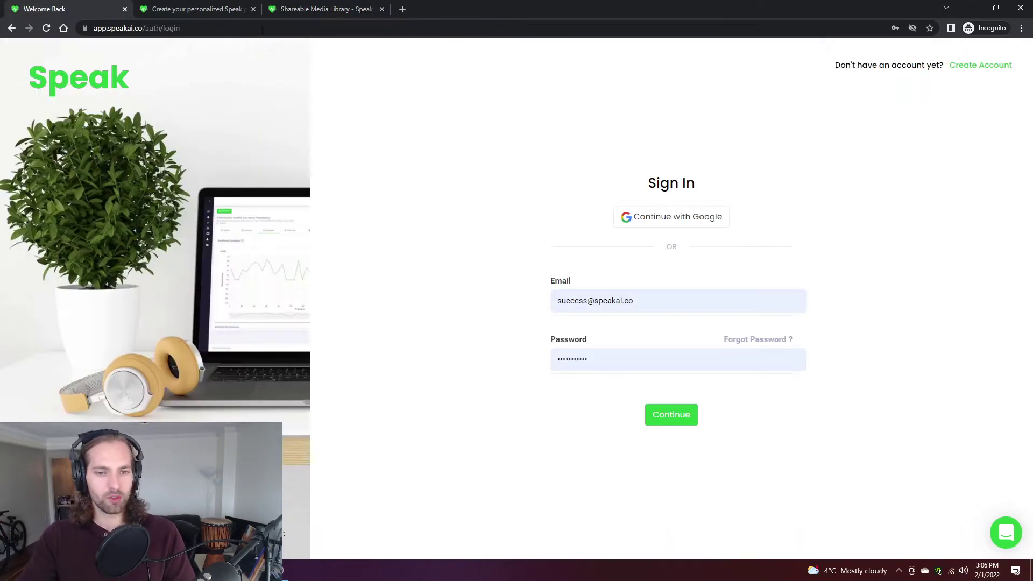
{"action": "left_click", "coordinate": [679, 421]}
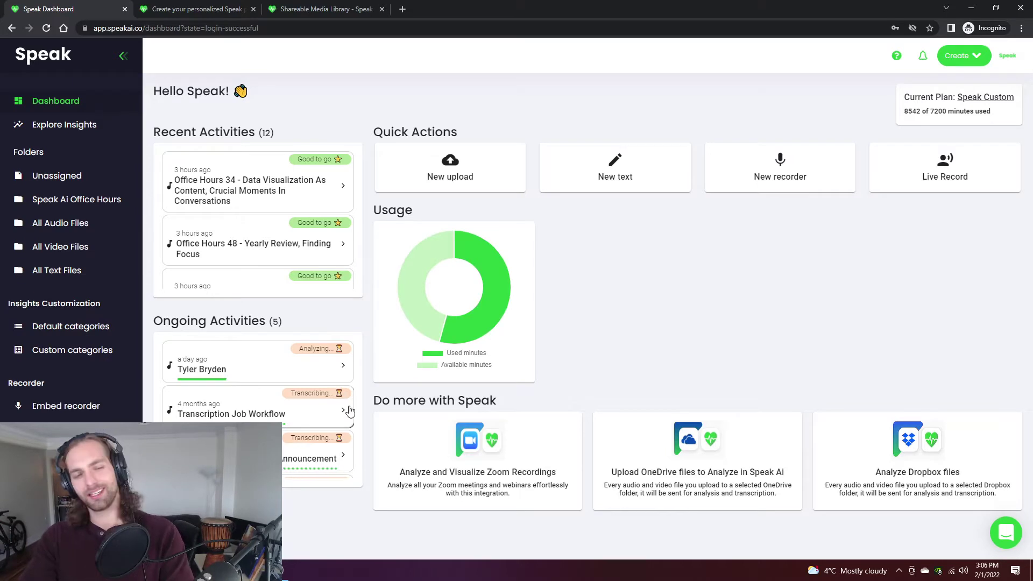
{"action": "left_click", "coordinate": [87, 155]}
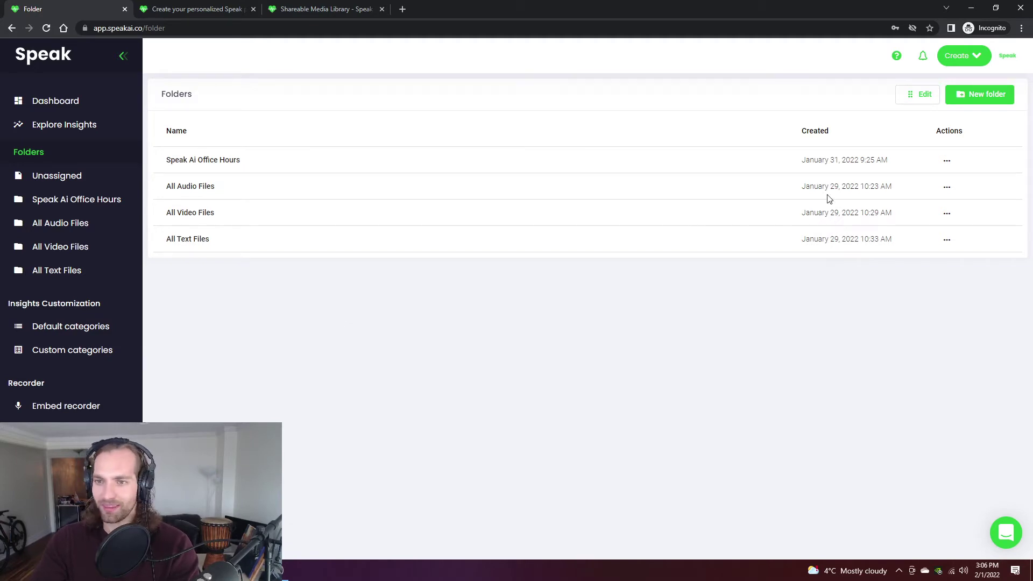
Dismiss the Add Folder dialog unsaved and view the Unassigned folder's single 4-second file.
{"action": "left_click", "coordinate": [988, 99]}
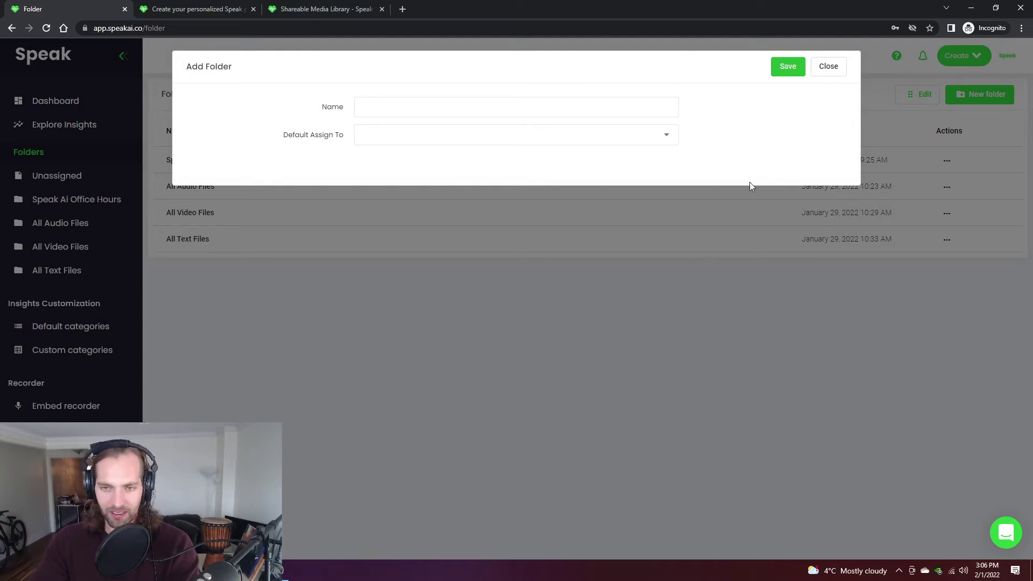
{"action": "left_click", "coordinate": [819, 67]}
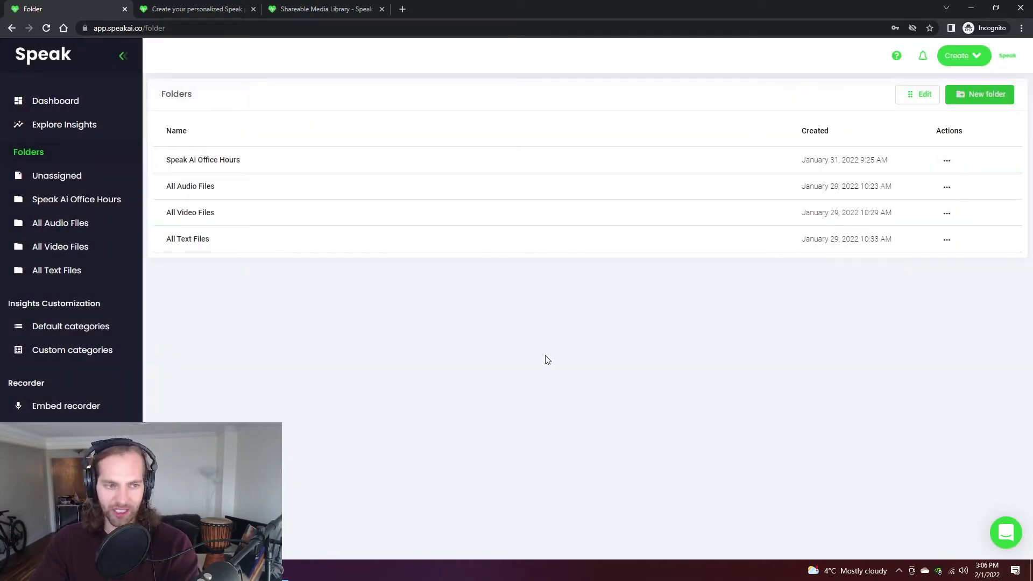
{"action": "left_click", "coordinate": [76, 174]}
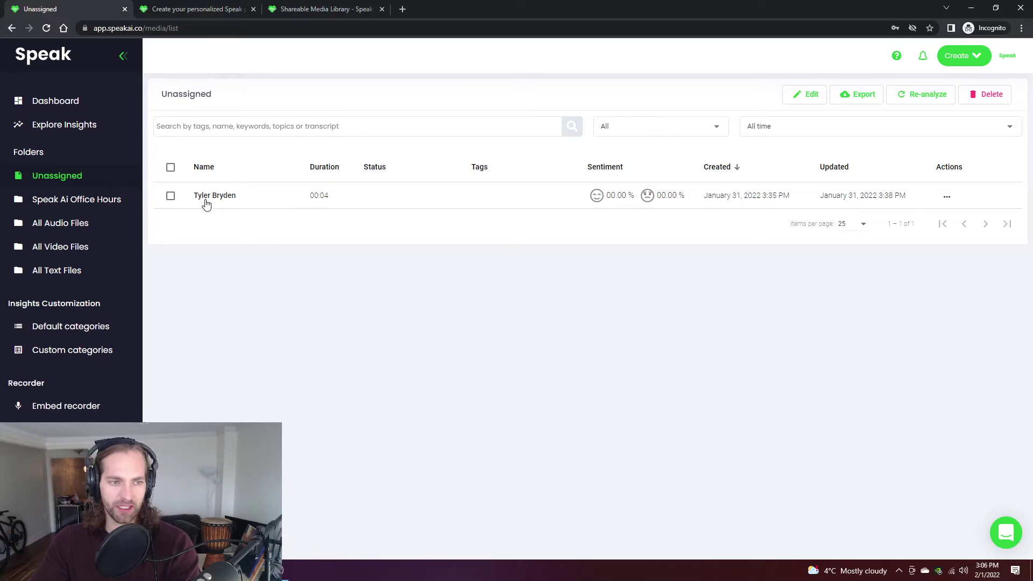
Upload the screencast recording into All Video Files, then return to the Folders list.
{"action": "left_click", "coordinate": [960, 58]}
{"action": "left_click", "coordinate": [953, 78]}
{"action": "left_click", "coordinate": [549, 237]}
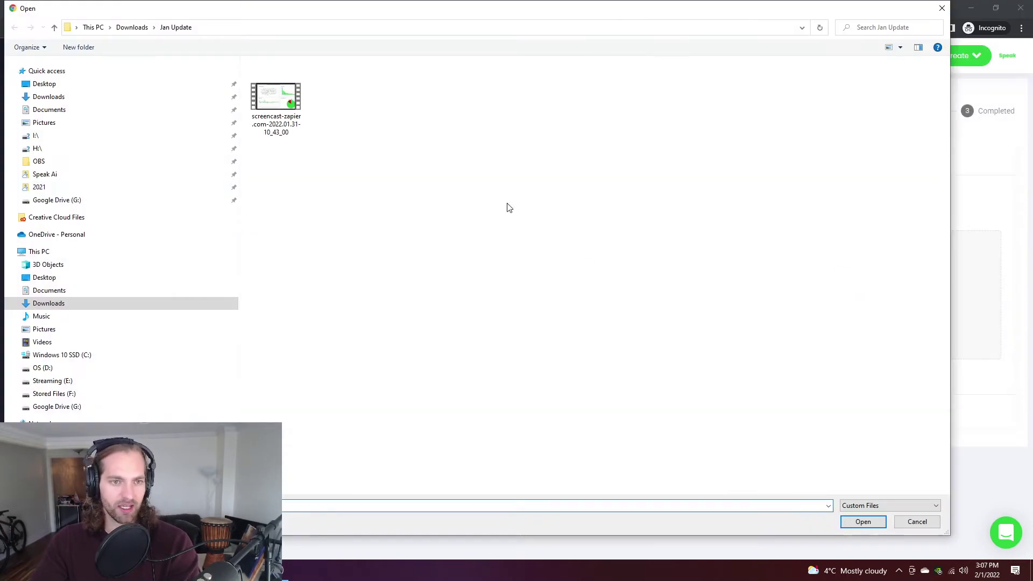
{"action": "double_click", "coordinate": [289, 95]}
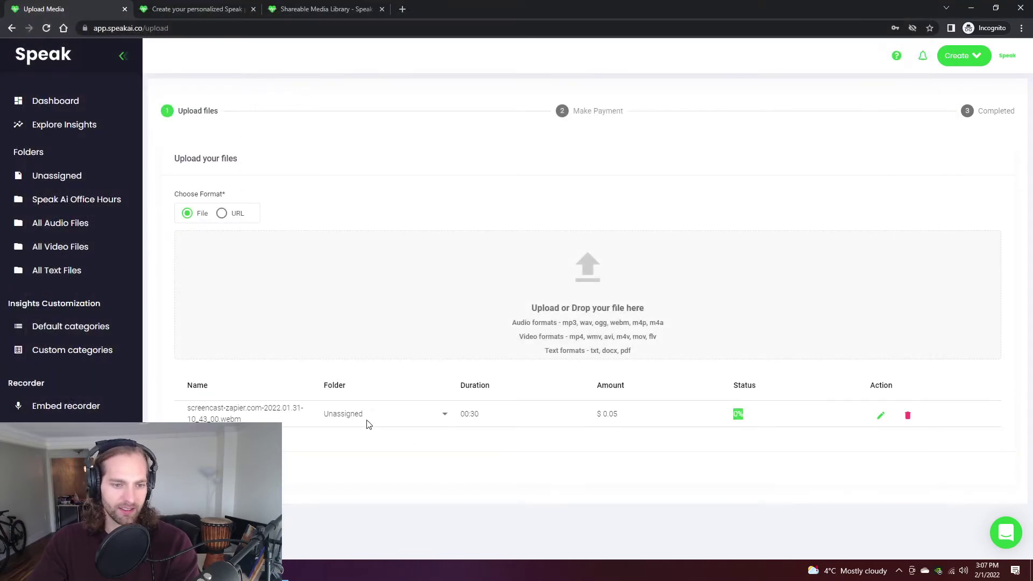
{"action": "left_click", "coordinate": [368, 424]}
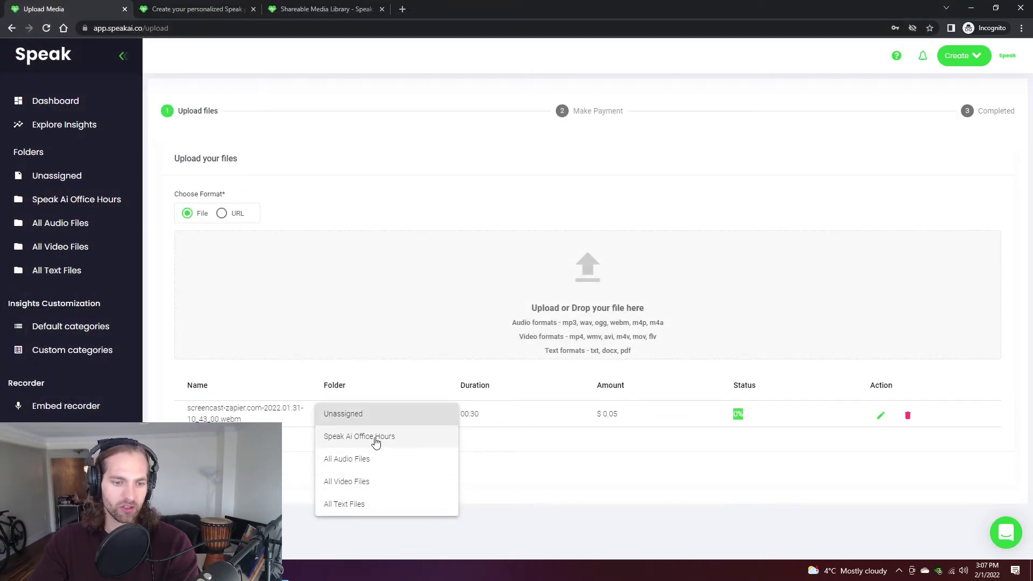
{"action": "left_click", "coordinate": [383, 480]}
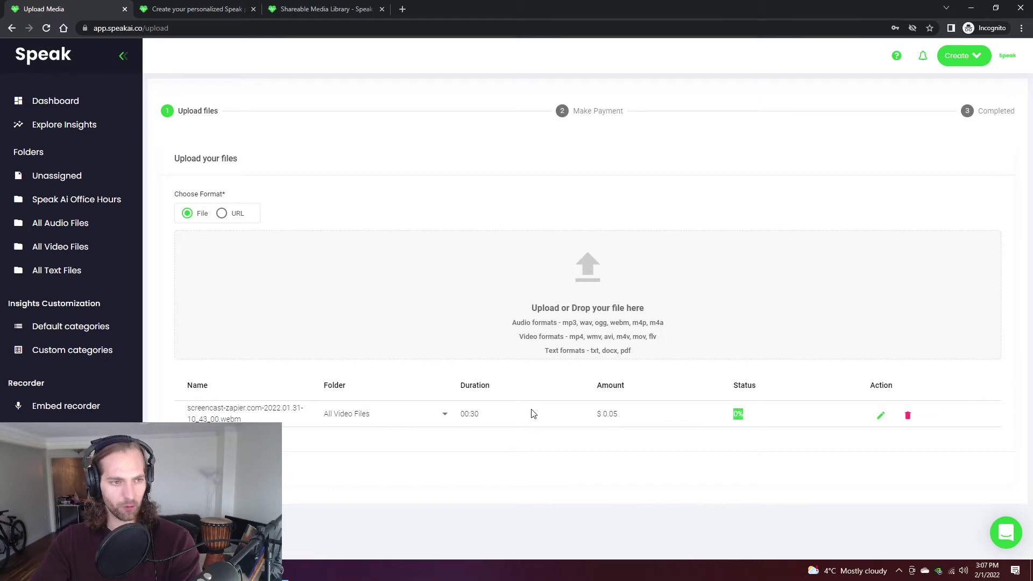
{"action": "left_click", "coordinate": [69, 157]}
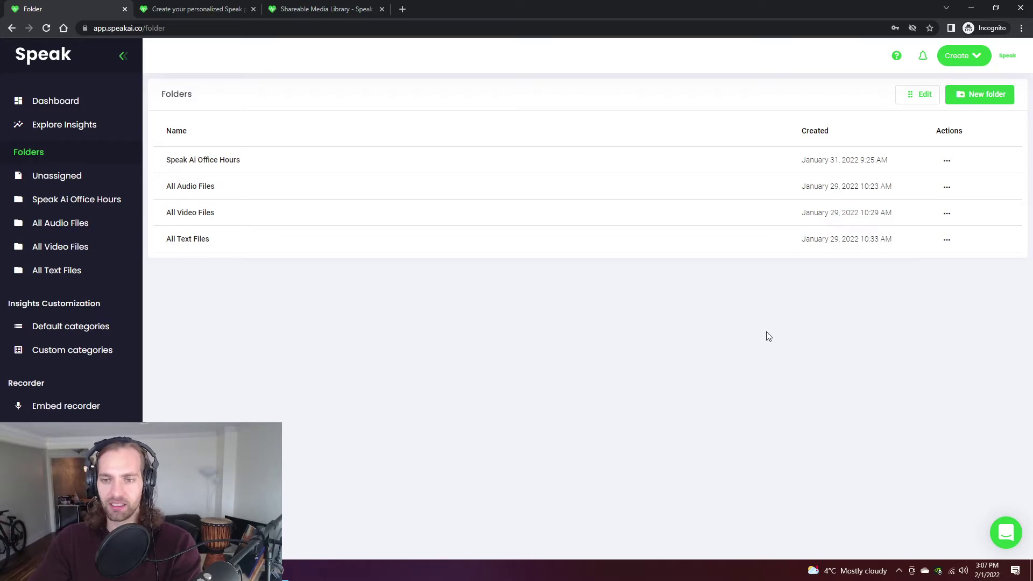
Preview Speak Ai Office Hours' export formats, cancel the export, and reopen its actions menu.
{"action": "left_click", "coordinate": [946, 160]}
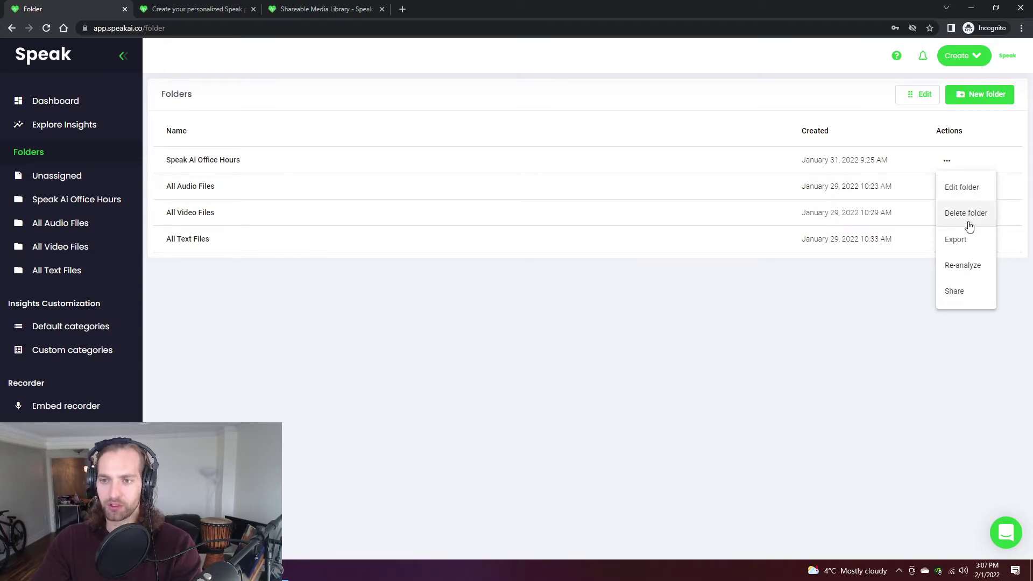
{"action": "left_click", "coordinate": [966, 240]}
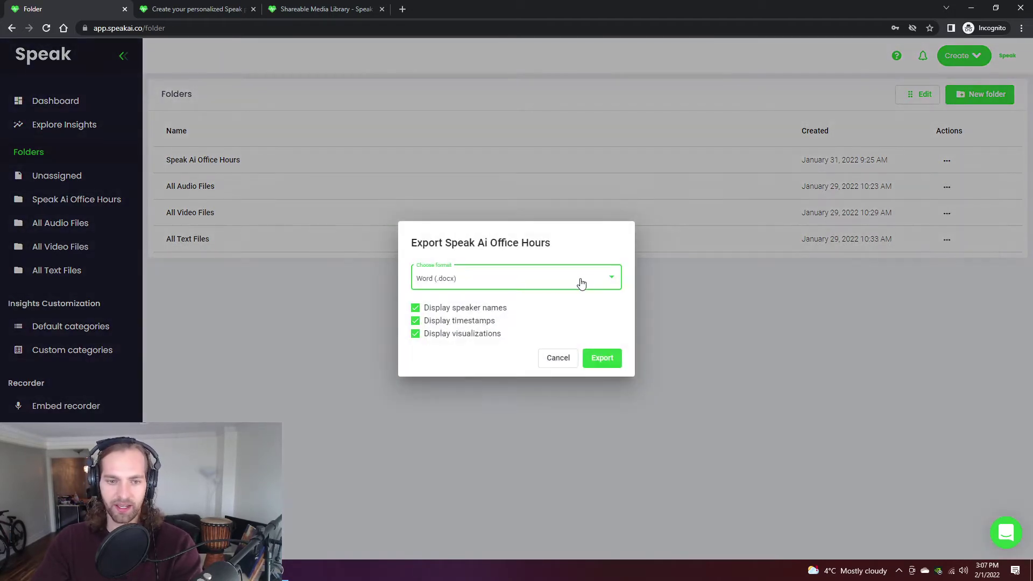
{"action": "left_click", "coordinate": [551, 280]}
{"action": "scroll", "coordinate": [559, 325], "scroll_direction": "down", "scroll_amount": 3}
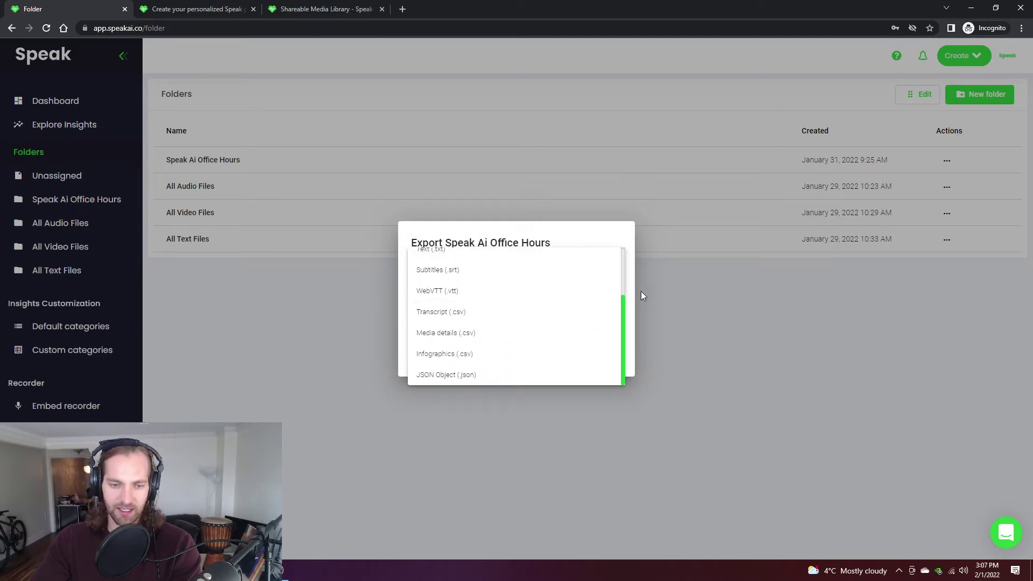
{"action": "left_click", "coordinate": [704, 284]}
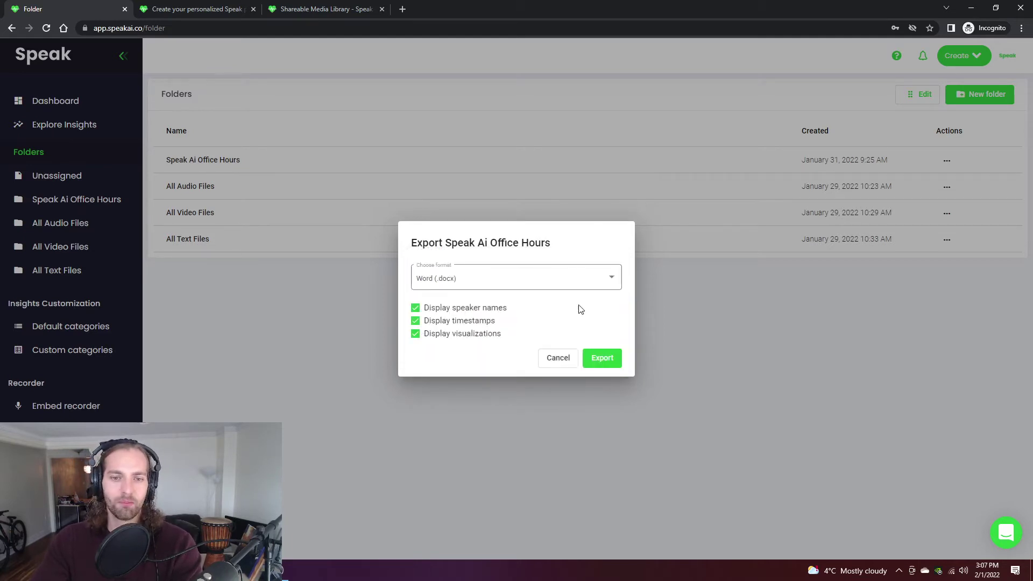
{"action": "left_click", "coordinate": [556, 357]}
{"action": "left_click", "coordinate": [947, 160]}
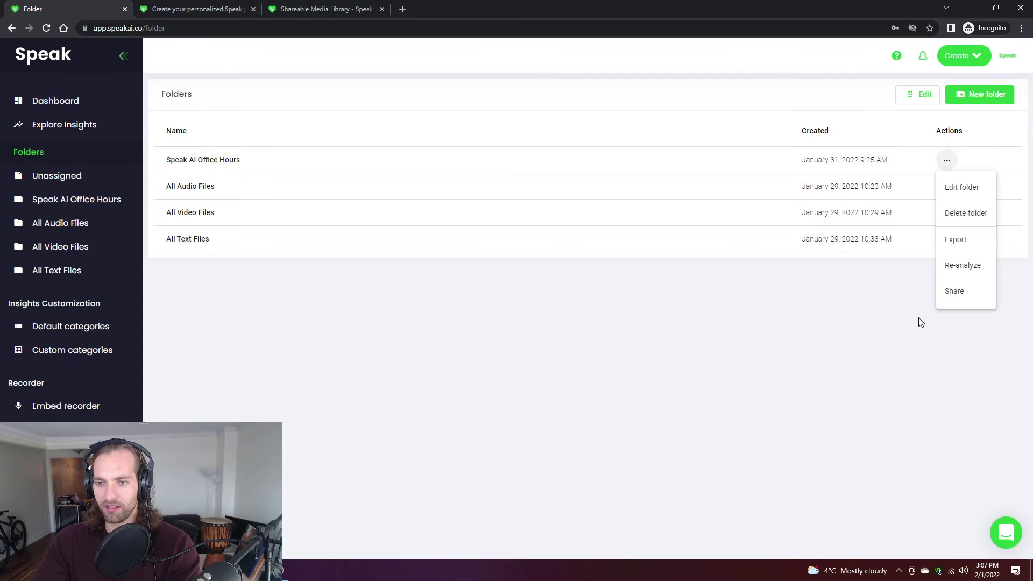
Open the Share settings for the Speak Ai Office Hours folder and look through them.
{"action": "left_click", "coordinate": [946, 293]}
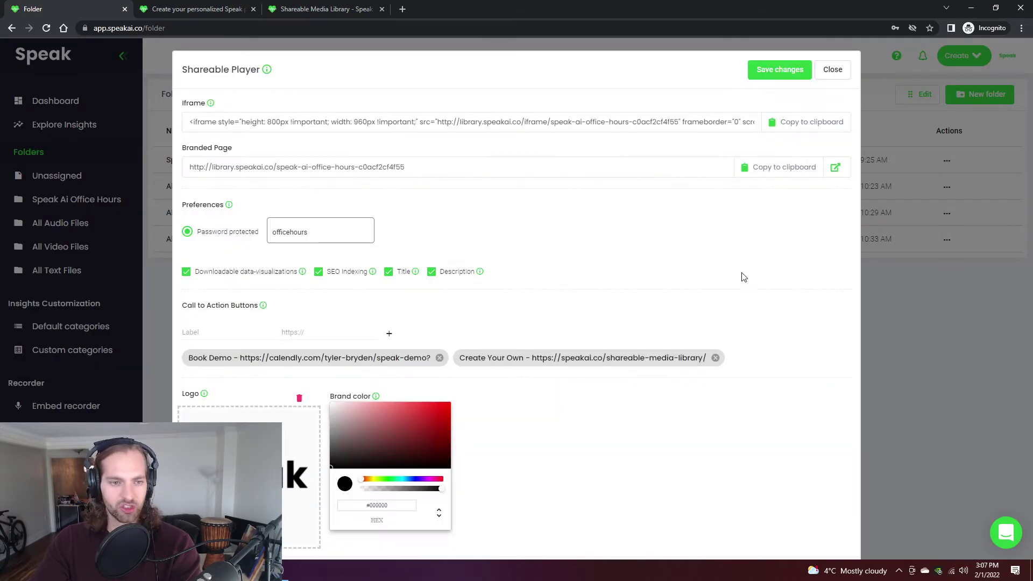
{"action": "scroll", "coordinate": [654, 261], "scroll_direction": "down", "scroll_amount": 1}
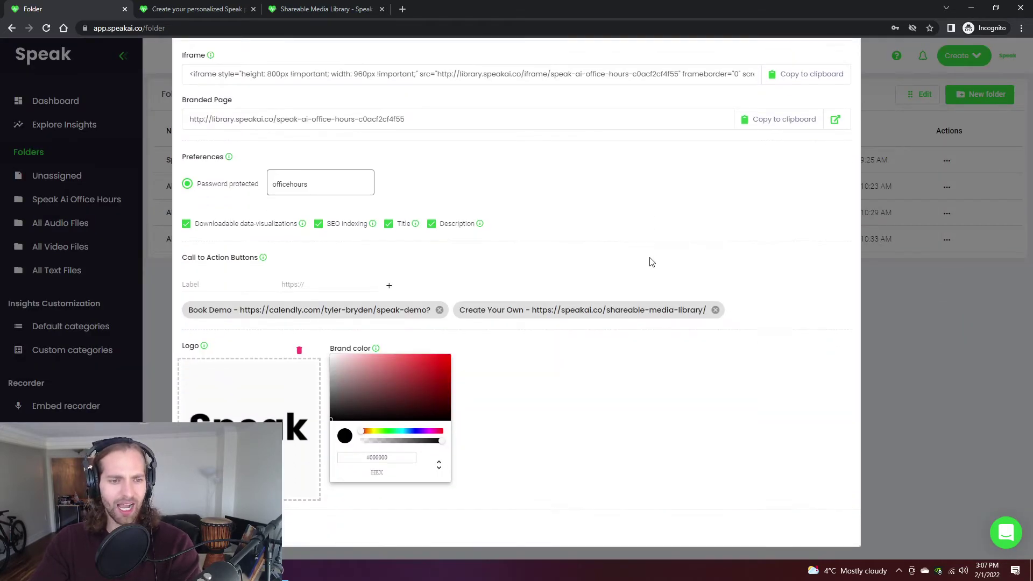
{"action": "scroll", "coordinate": [649, 265], "scroll_direction": "up", "scroll_amount": 1}
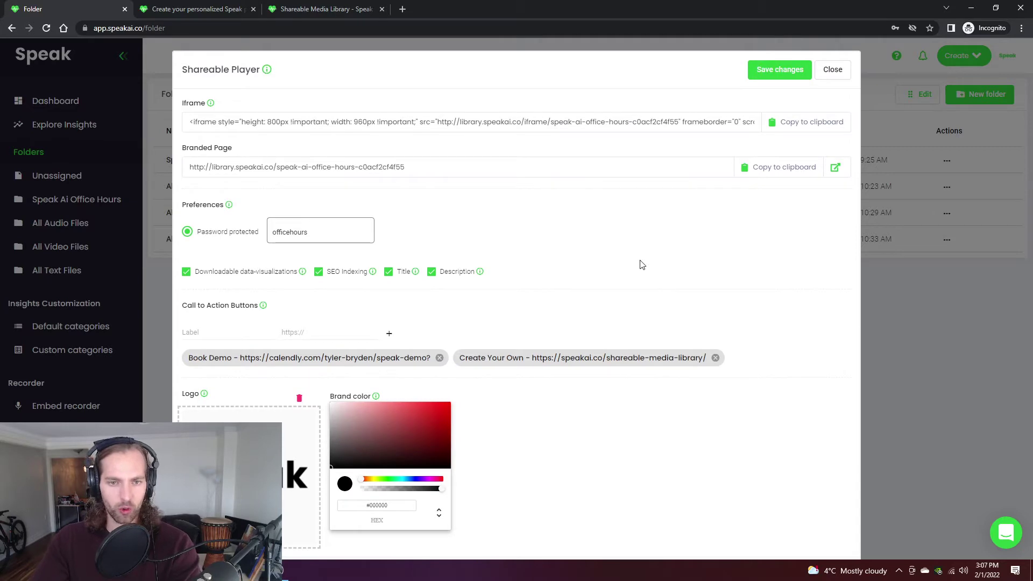
{"action": "scroll", "coordinate": [643, 264], "scroll_direction": "down", "scroll_amount": 1}
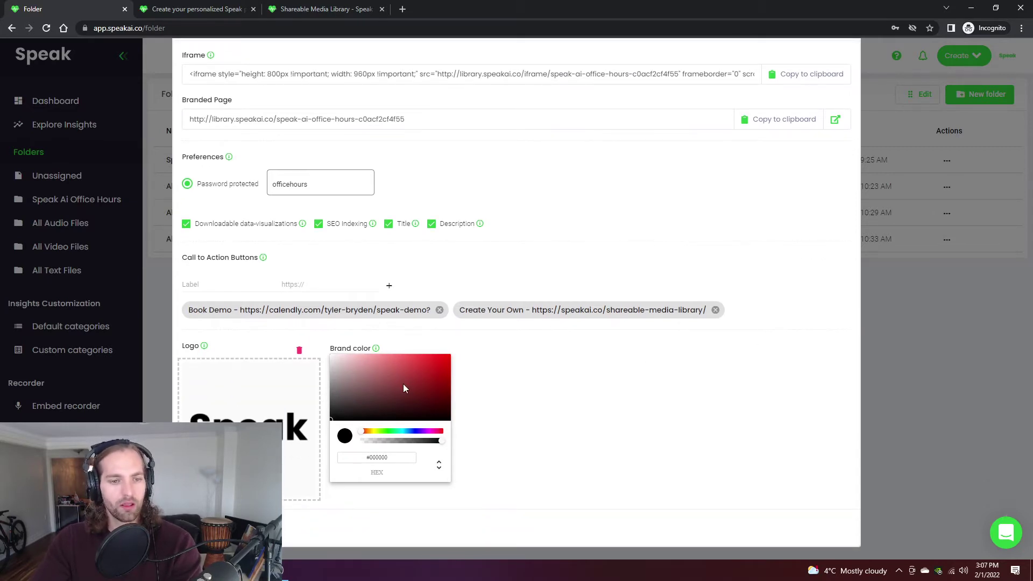
{"action": "scroll", "coordinate": [491, 205], "scroll_direction": "up", "scroll_amount": 1}
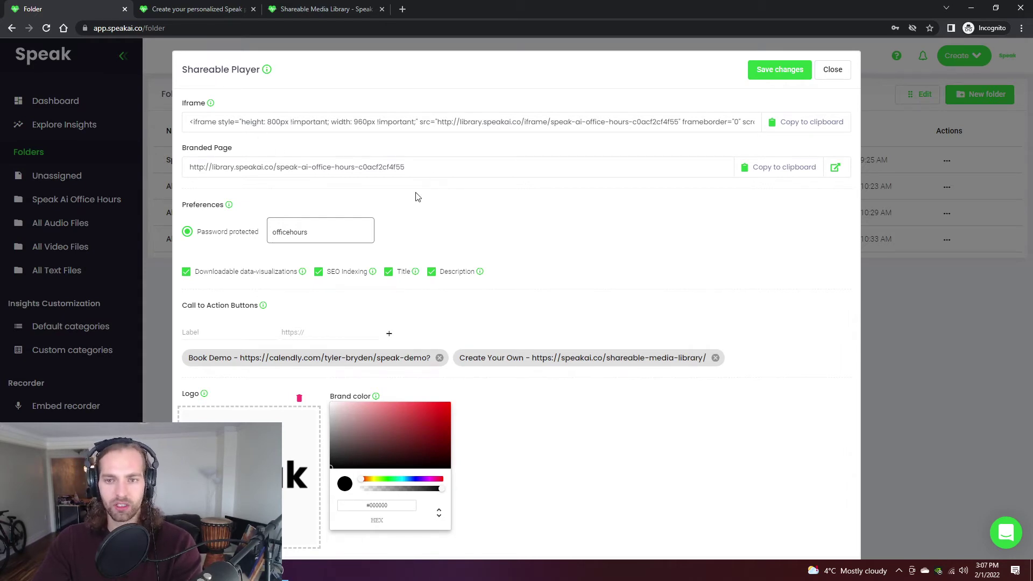
Open the Branded Page link and unlock it with the copied library password.
{"action": "left_click", "coordinate": [835, 168]}
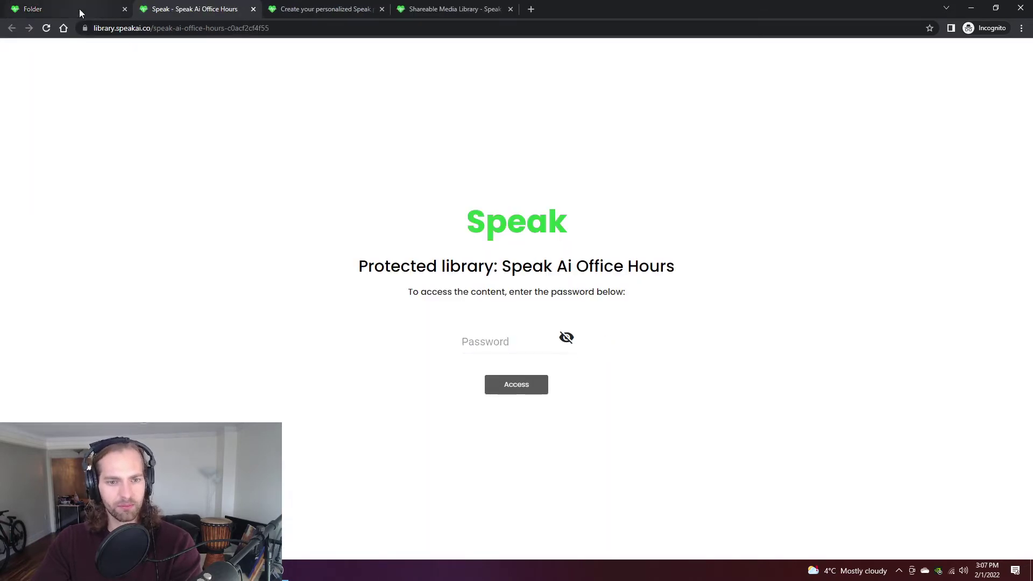
{"action": "left_click", "coordinate": [79, 9]}
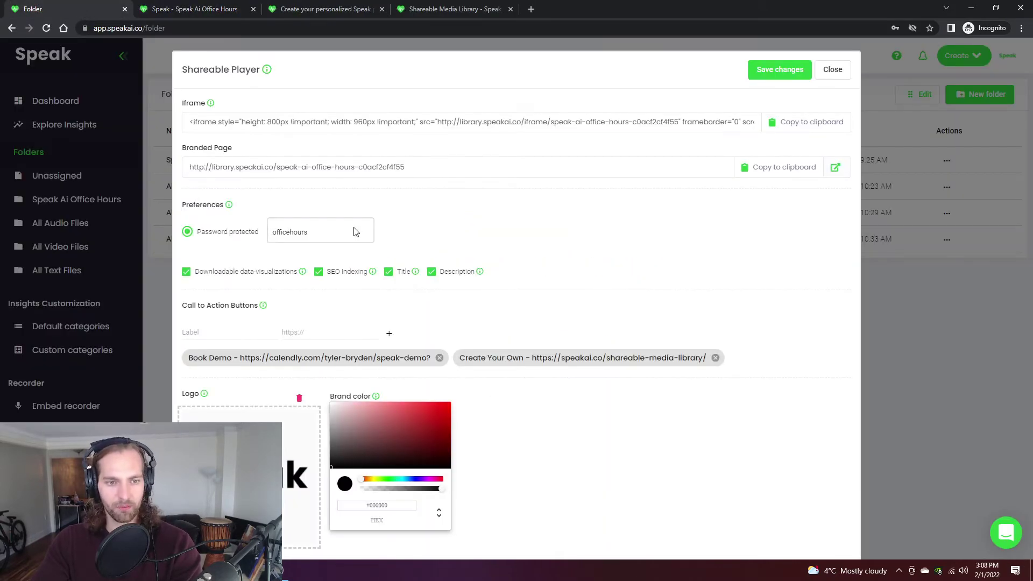
{"action": "left_click_drag", "start_coordinate": [355, 231], "coordinate": [261, 232]}
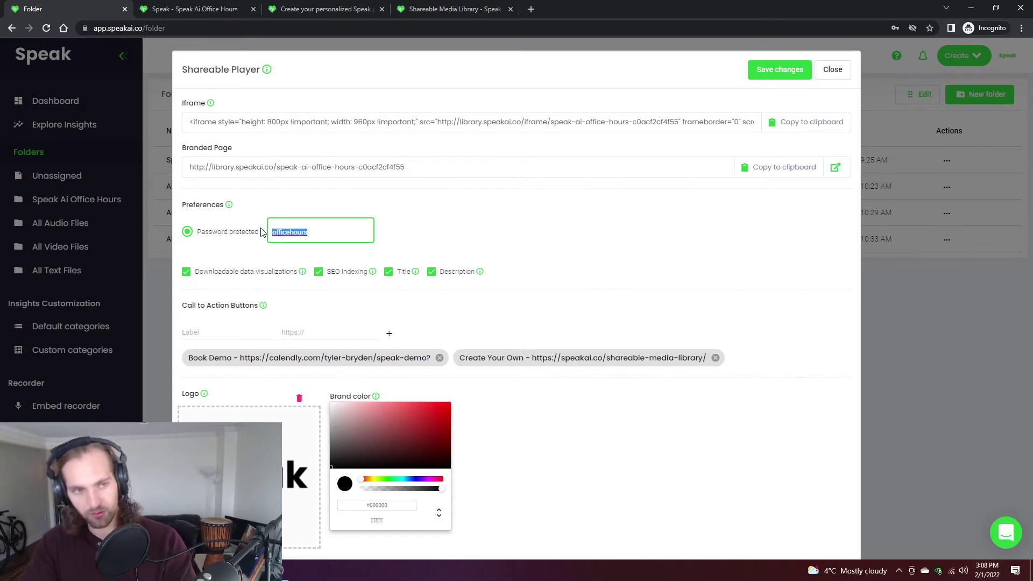
{"action": "left_click", "coordinate": [204, 9]}
{"action": "left_click", "coordinate": [510, 341]}
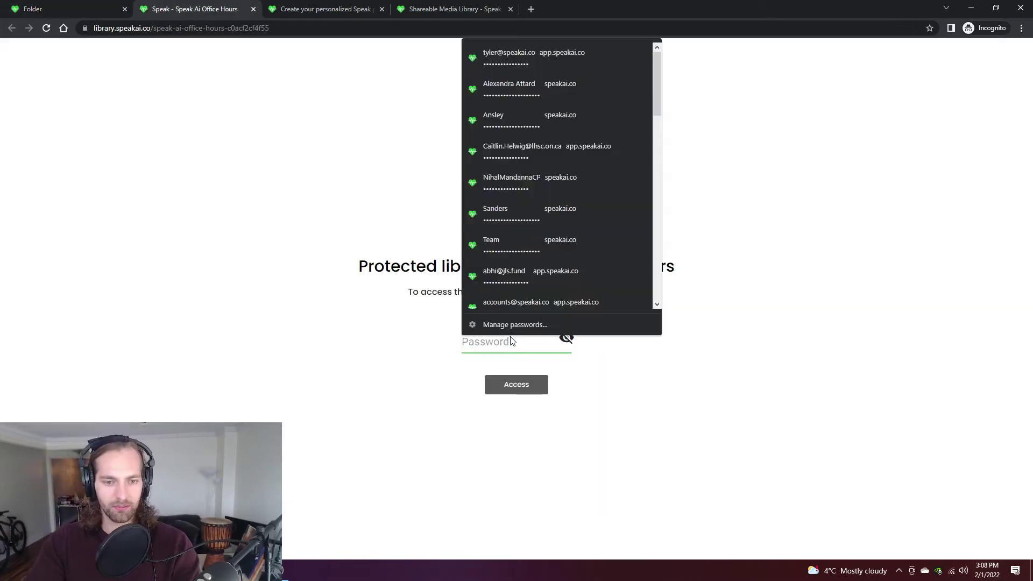
{"action": "key", "text": "ctrl+v"}
{"action": "left_click", "coordinate": [519, 392]}
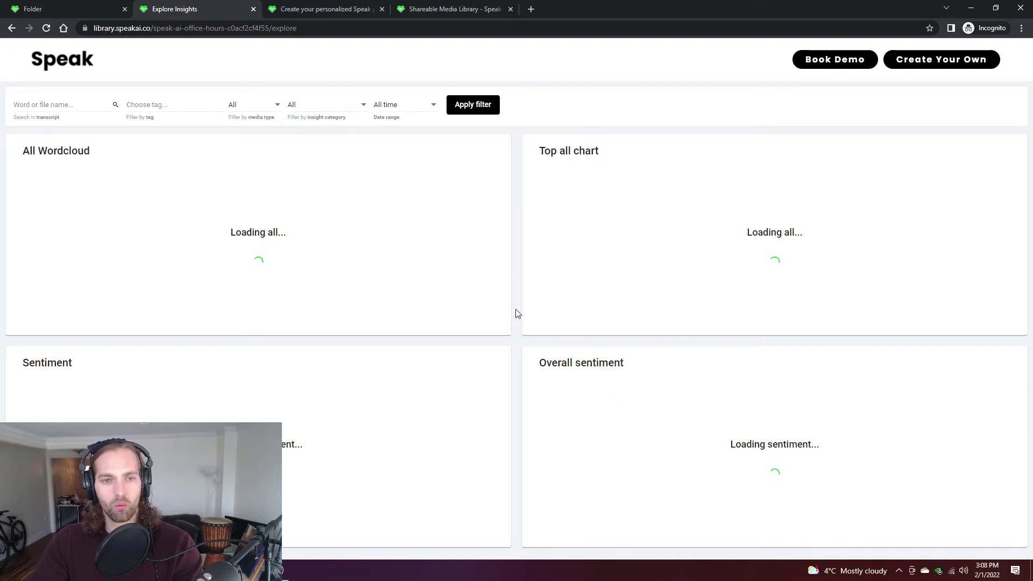
Close the Shareable Player settings and browse the Speak Ai Office Hours folder's 50 recordings.
{"action": "left_click", "coordinate": [69, 7]}
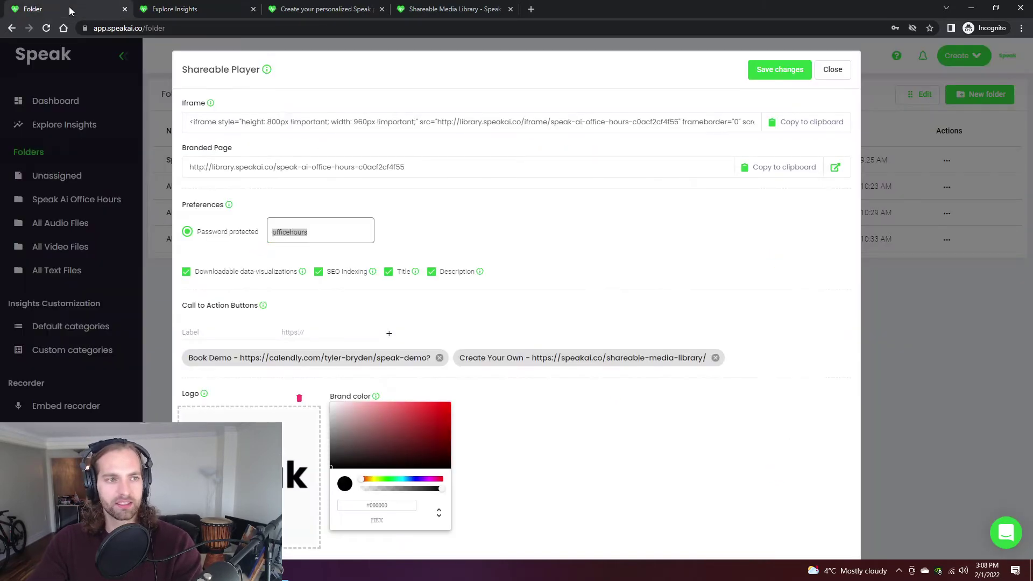
{"action": "left_click", "coordinate": [833, 70]}
{"action": "left_click", "coordinate": [237, 159]}
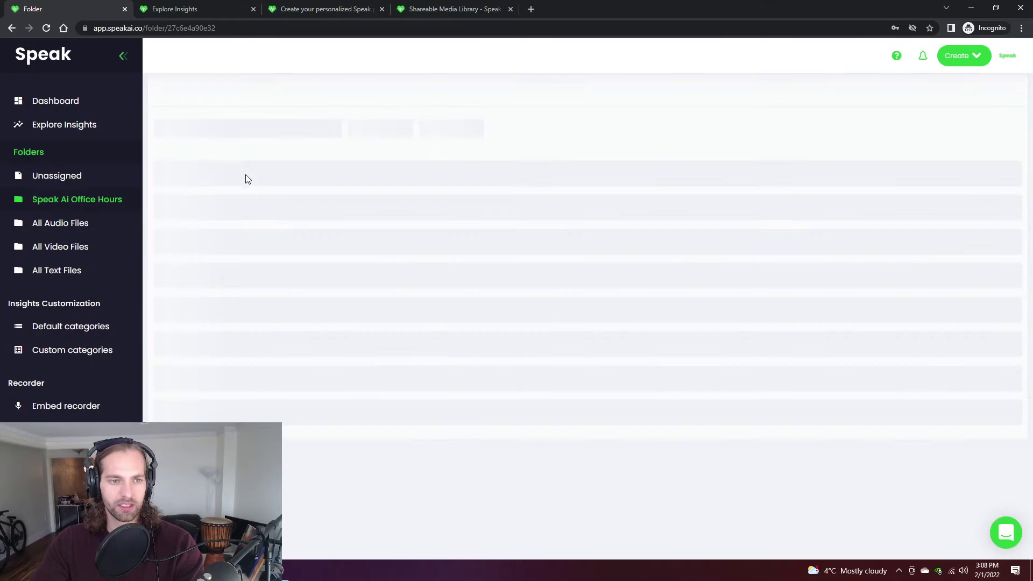
{"action": "scroll", "coordinate": [341, 233], "scroll_direction": "down", "scroll_amount": 10}
{"action": "scroll", "coordinate": [343, 235], "scroll_direction": "down", "scroll_amount": 5}
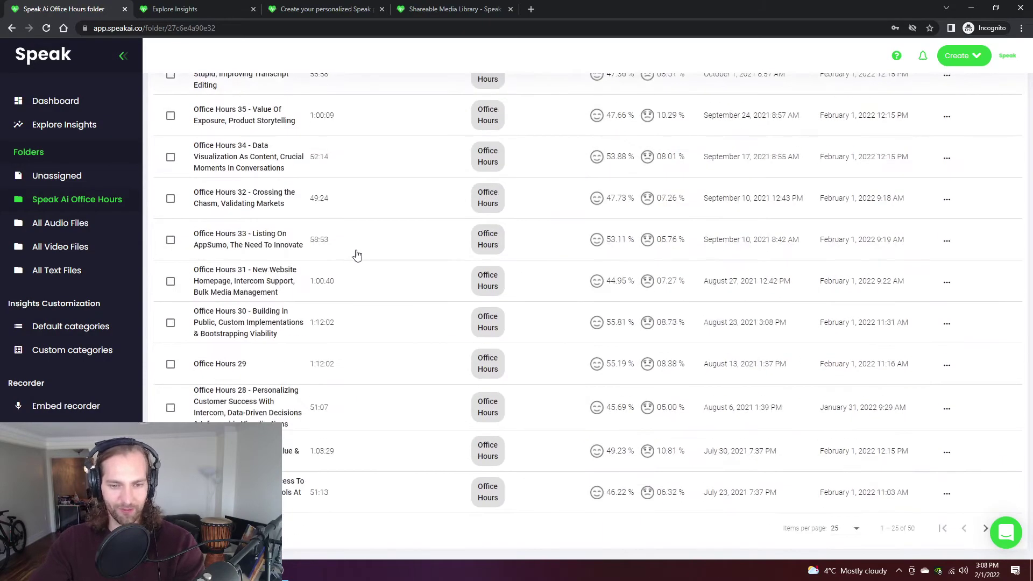
{"action": "scroll", "coordinate": [406, 293], "scroll_direction": "up", "scroll_amount": 10}
{"action": "scroll", "coordinate": [421, 301], "scroll_direction": "up", "scroll_amount": 8}
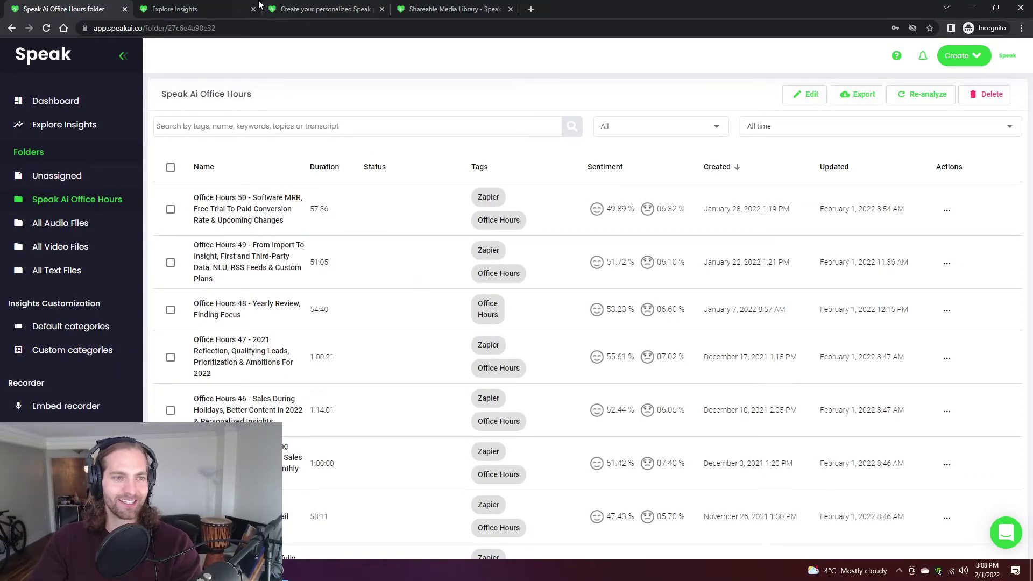
View the Explore Insights word cloud, top words and sentiment charts, leaving media type unchanged.
{"action": "left_click", "coordinate": [212, 5]}
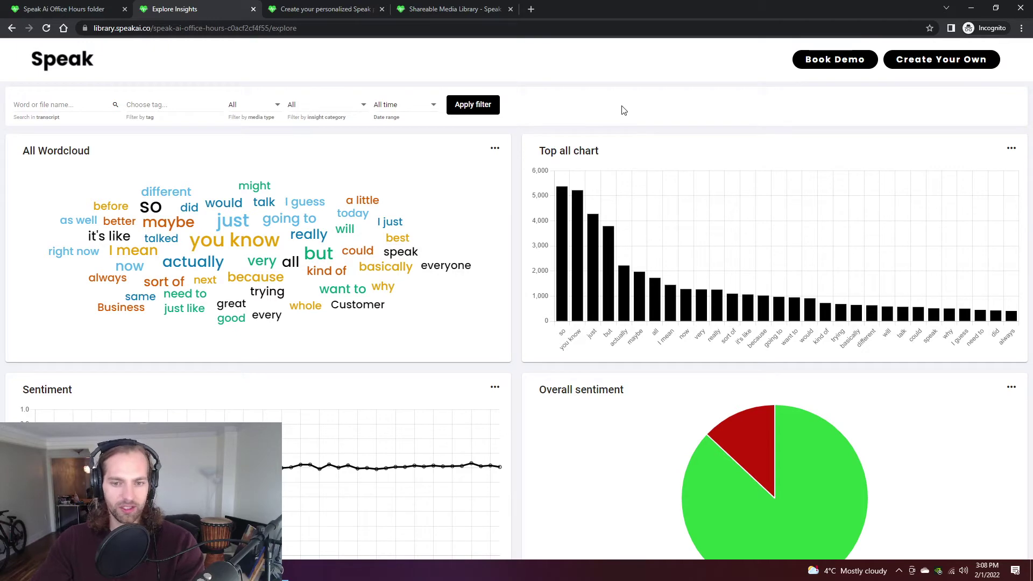
{"action": "scroll", "coordinate": [499, 275], "scroll_direction": "down", "scroll_amount": 5}
{"action": "scroll", "coordinate": [535, 323], "scroll_direction": "up", "scroll_amount": 5}
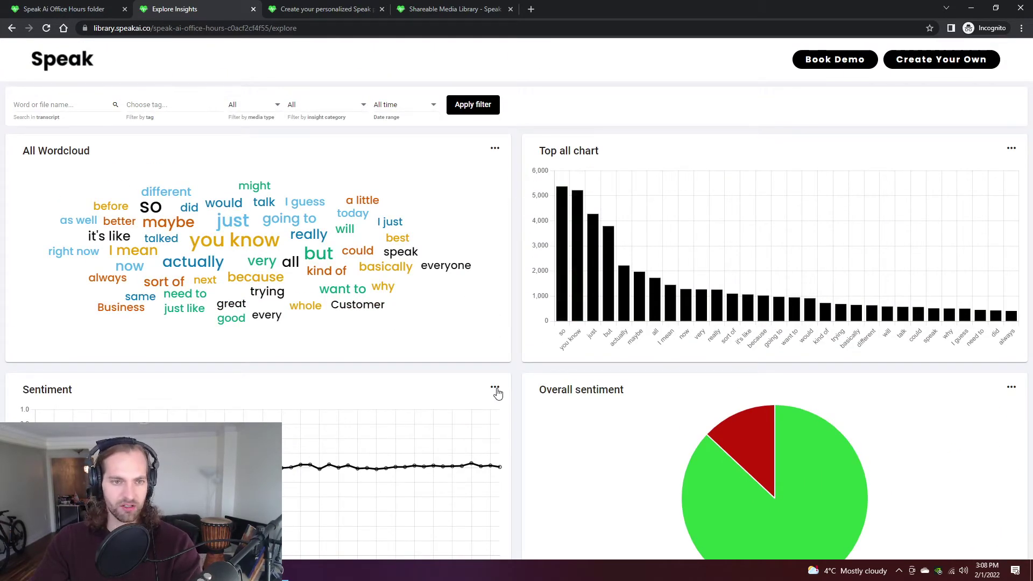
{"action": "scroll", "coordinate": [514, 397], "scroll_direction": "down", "scroll_amount": 10}
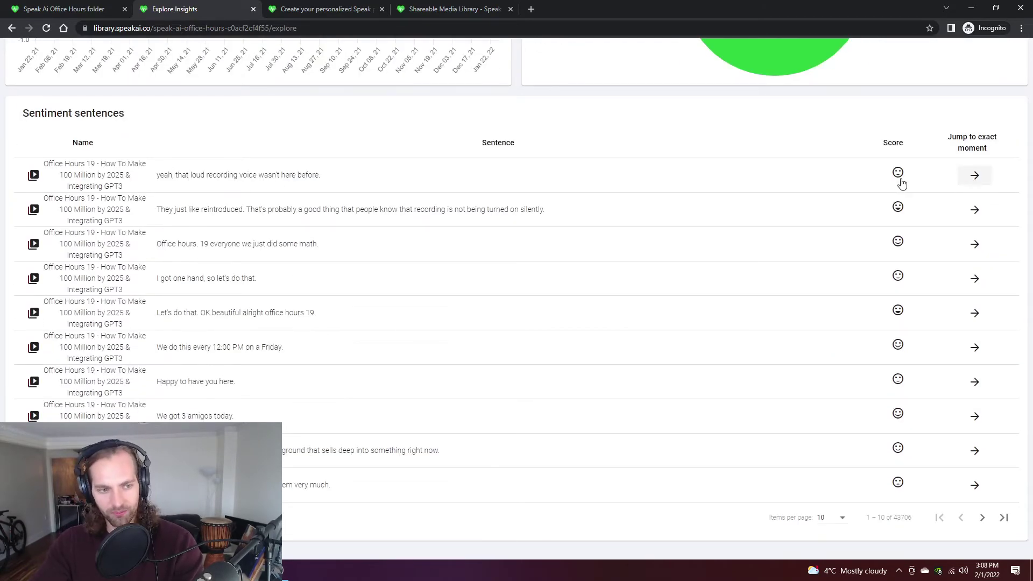
{"action": "scroll", "coordinate": [619, 237], "scroll_direction": "up", "scroll_amount": 10}
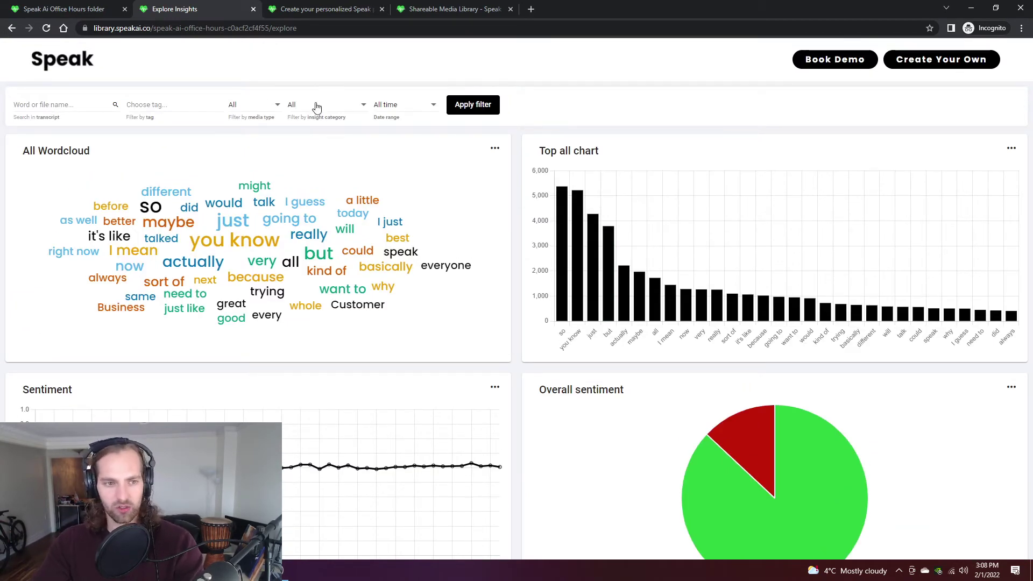
{"action": "left_click", "coordinate": [242, 104]}
{"action": "left_click", "coordinate": [318, 117]}
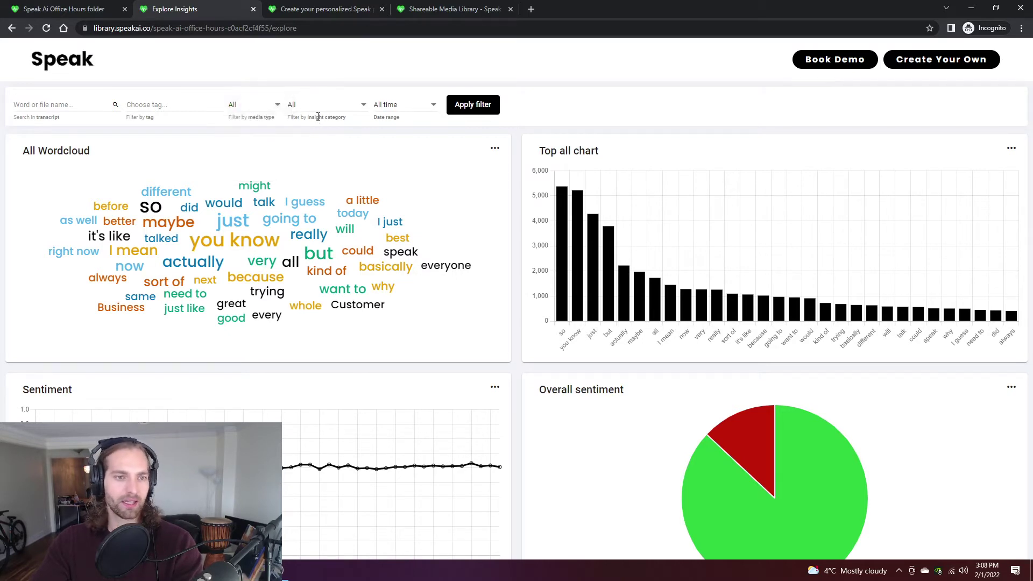
Set the date range to Month to date and insight category to Brands, then apply.
{"action": "left_click", "coordinate": [320, 110]}
{"action": "left_click", "coordinate": [409, 106]}
{"action": "left_click", "coordinate": [409, 107]}
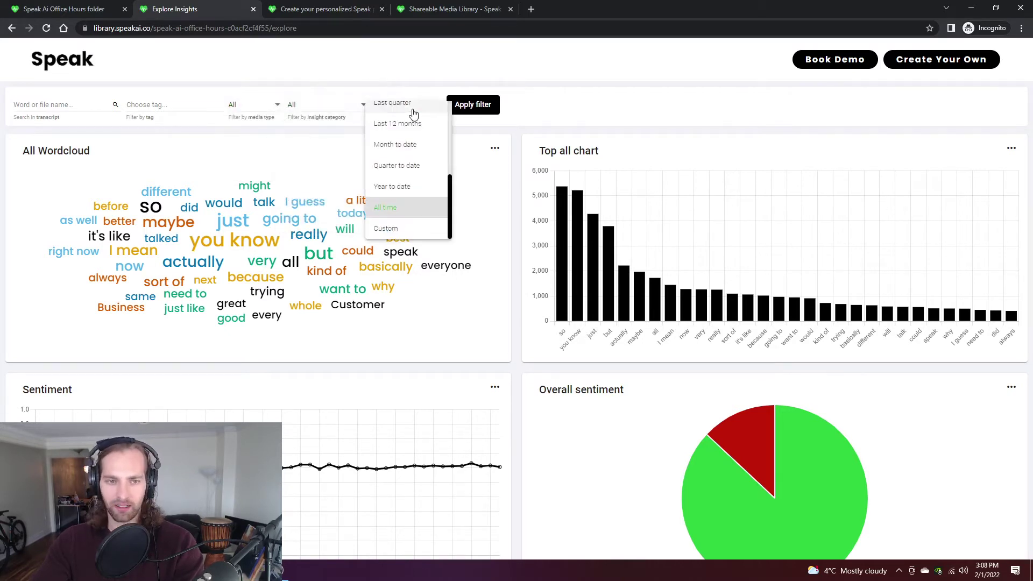
{"action": "left_click", "coordinate": [405, 144]}
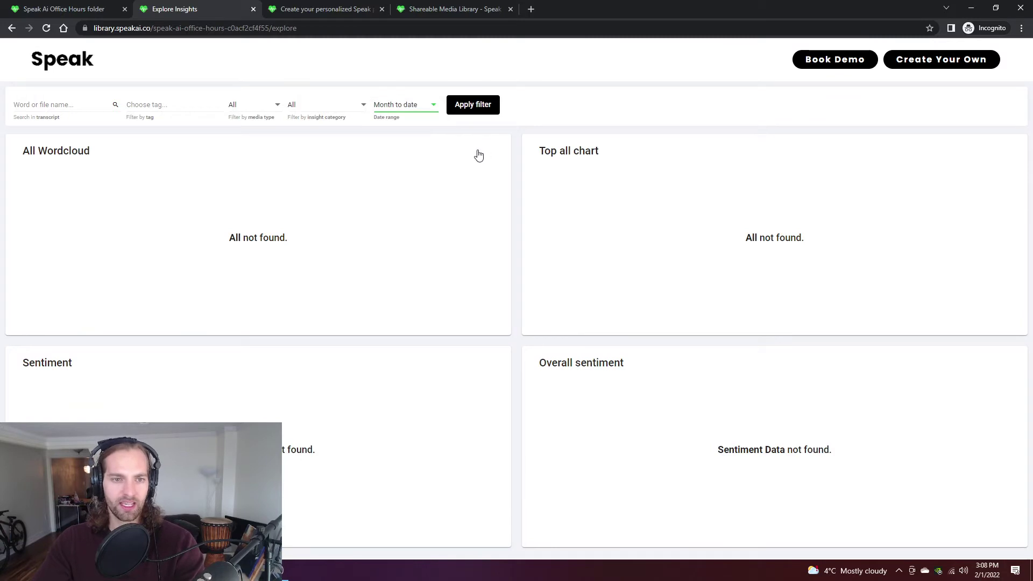
{"action": "left_click", "coordinate": [309, 110]}
{"action": "scroll", "coordinate": [350, 164], "scroll_direction": "down", "scroll_amount": 6}
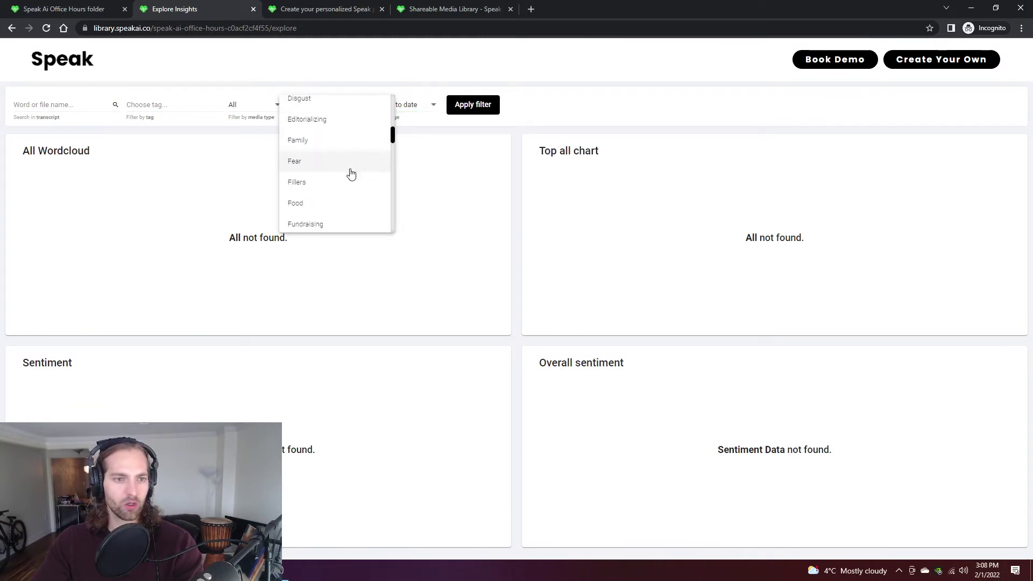
{"action": "scroll", "coordinate": [350, 173], "scroll_direction": "down", "scroll_amount": 5}
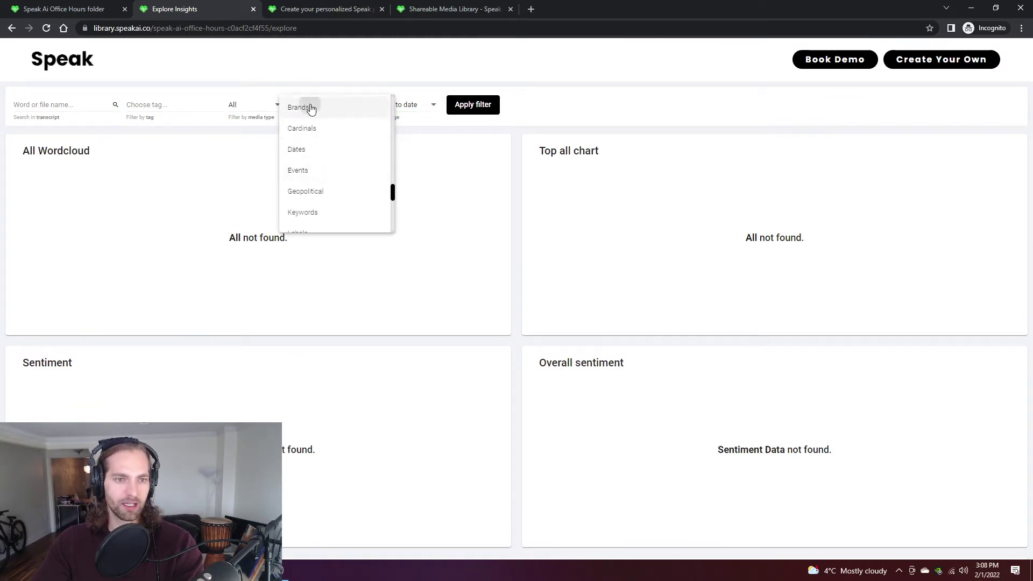
{"action": "left_click", "coordinate": [305, 105]}
{"action": "left_click", "coordinate": [454, 107]}
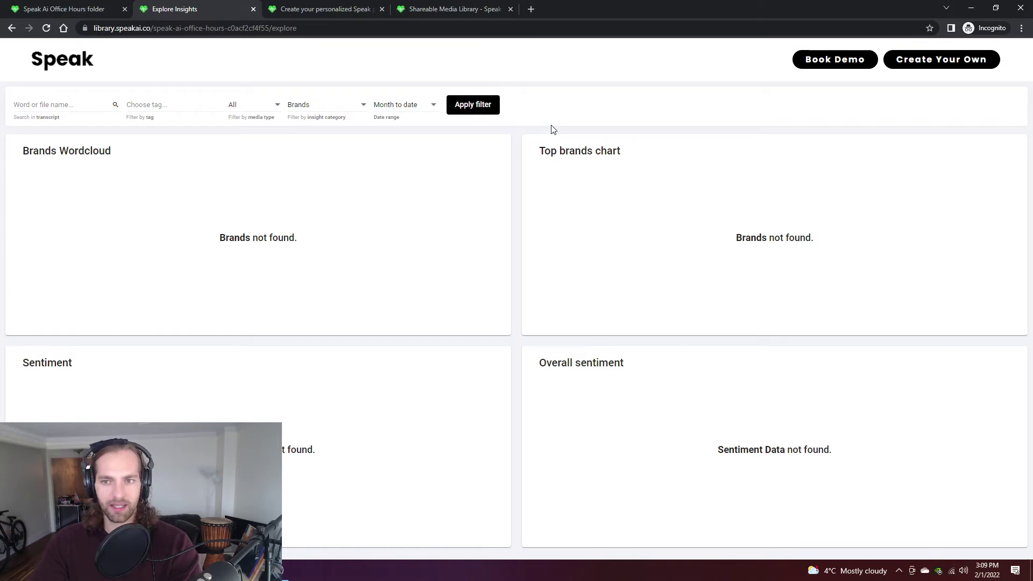
Change the date range to Year to date and apply the filter.
{"action": "left_click", "coordinate": [405, 108]}
{"action": "scroll", "coordinate": [435, 141], "scroll_direction": "up", "scroll_amount": 3}
{"action": "scroll", "coordinate": [436, 142], "scroll_direction": "down", "scroll_amount": 4}
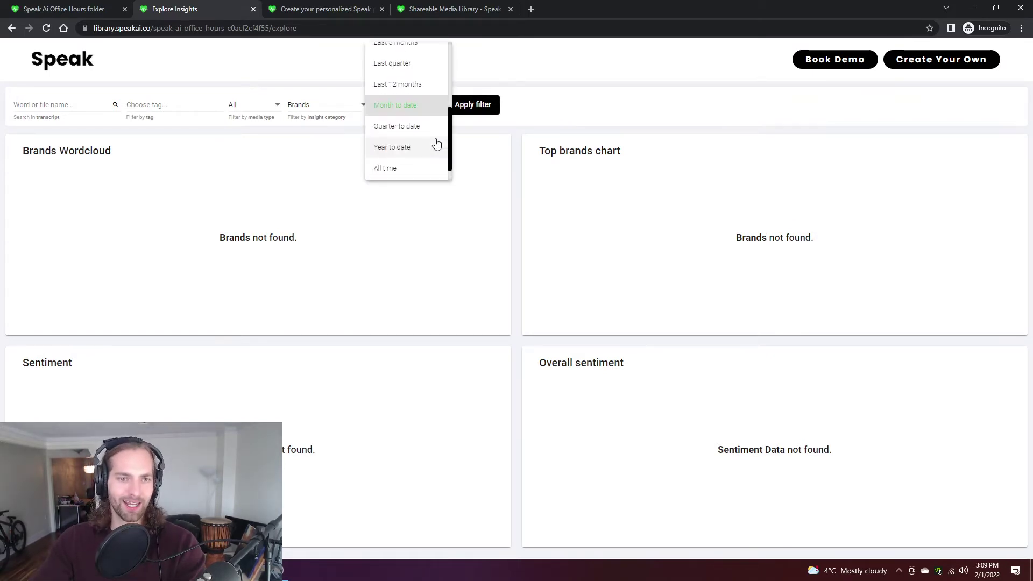
{"action": "scroll", "coordinate": [417, 117], "scroll_direction": "up", "scroll_amount": 2}
{"action": "scroll", "coordinate": [418, 118], "scroll_direction": "down", "scroll_amount": 3}
{"action": "left_click", "coordinate": [398, 146]}
{"action": "left_click", "coordinate": [466, 113]}
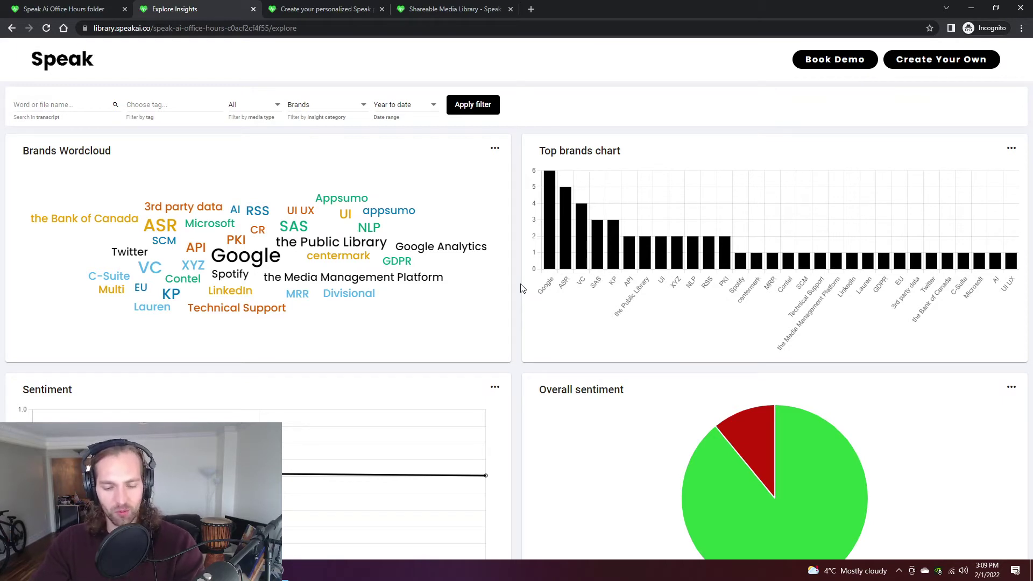
Scroll through the filtered Brands wordcloud and top brands chart.
{"action": "scroll", "coordinate": [520, 289], "scroll_direction": "down", "scroll_amount": 2}
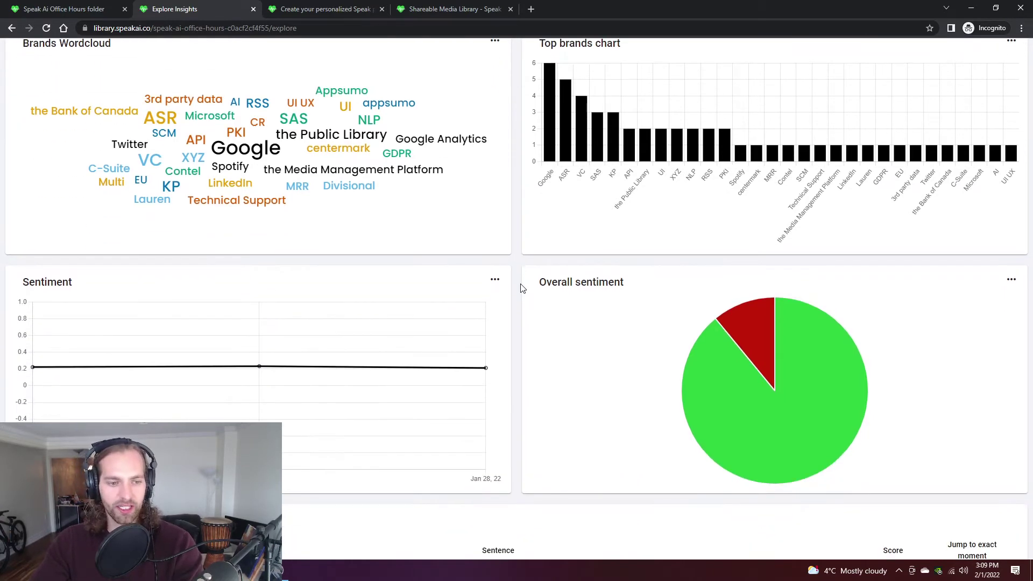
{"action": "mouse_move", "coordinate": [34, 371]}
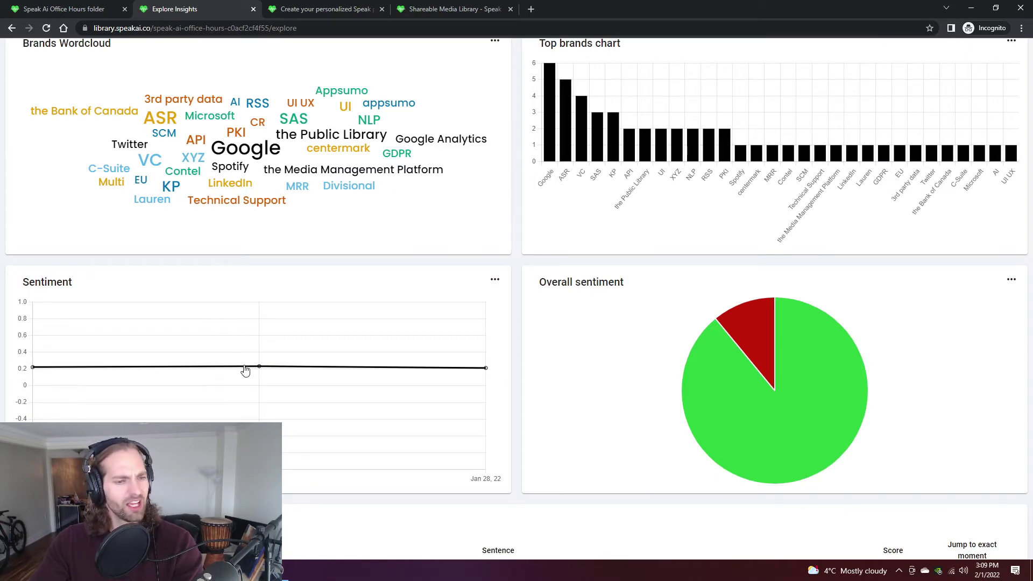
{"action": "mouse_move", "coordinate": [259, 375]}
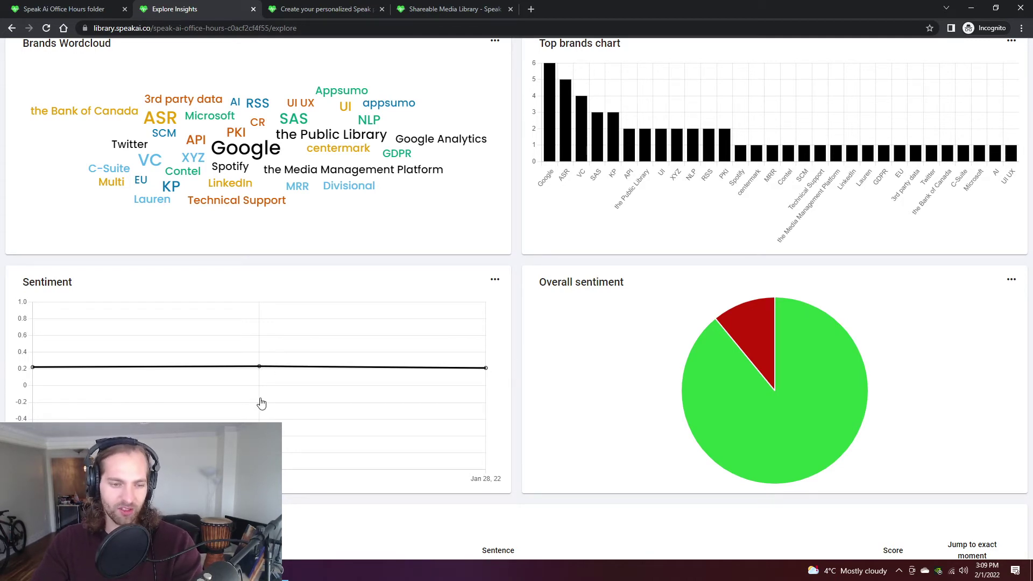
{"action": "scroll", "coordinate": [769, 430], "scroll_direction": "up", "scroll_amount": 1}
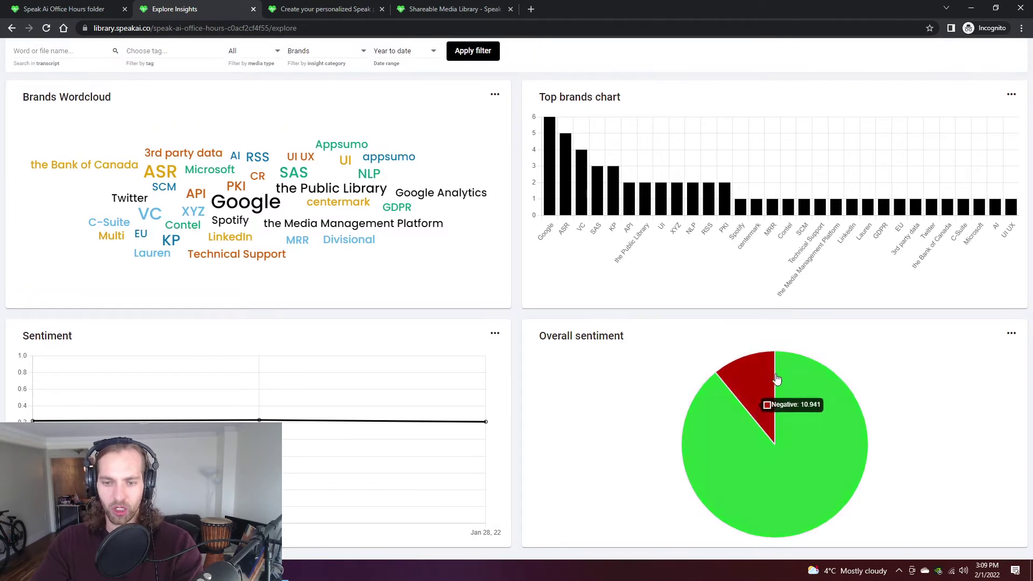
{"action": "mouse_move", "coordinate": [776, 378]}
{"action": "scroll", "coordinate": [619, 409], "scroll_direction": "up", "scroll_amount": 1}
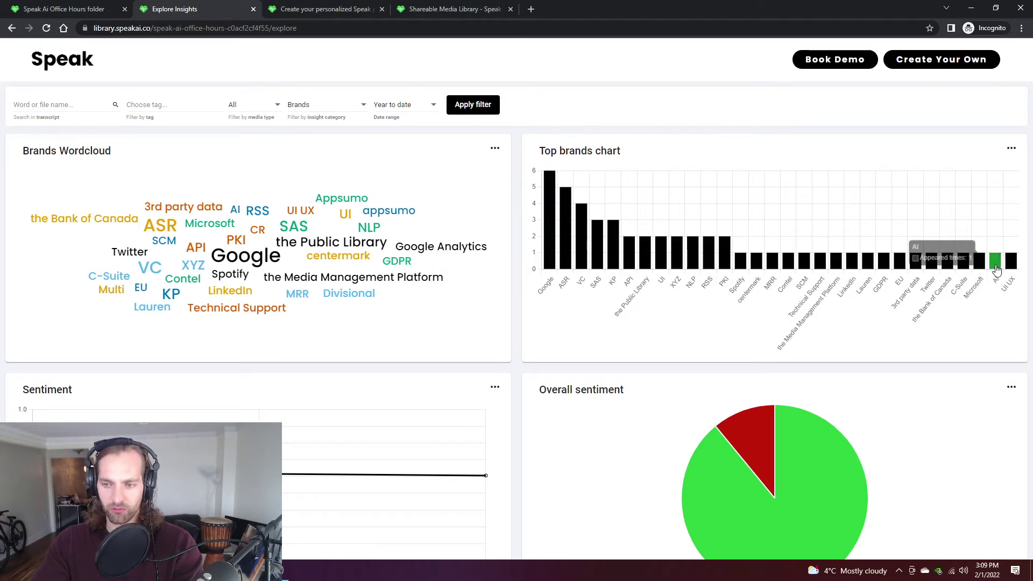
{"action": "scroll", "coordinate": [571, 323], "scroll_direction": "down", "scroll_amount": 2}
{"action": "scroll", "coordinate": [574, 327], "scroll_direction": "up", "scroll_amount": 2}
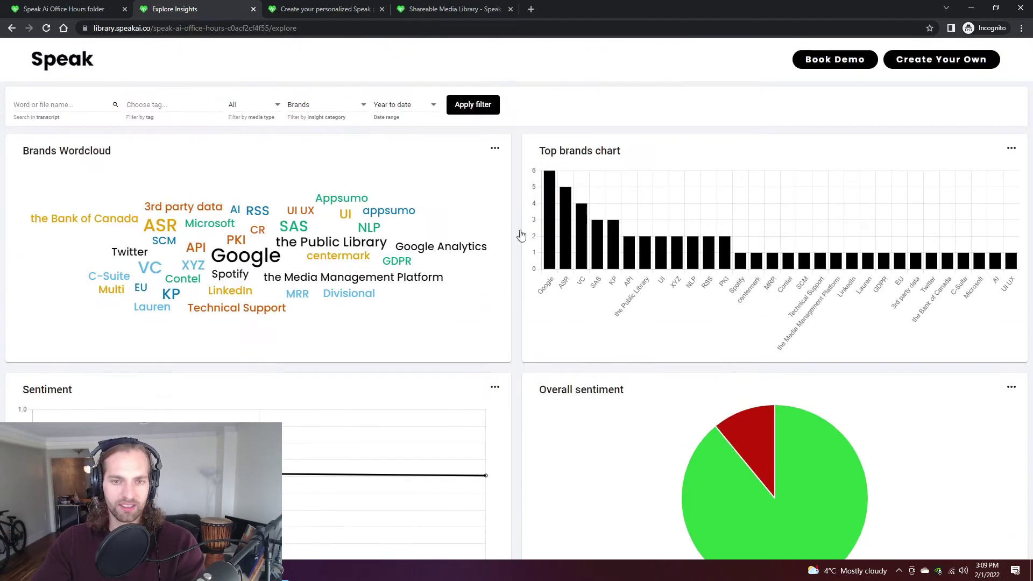
Search recordings for Google and play Office Hours 49's mention at 00:13:18, then pause.
{"action": "left_click", "coordinate": [245, 256]}
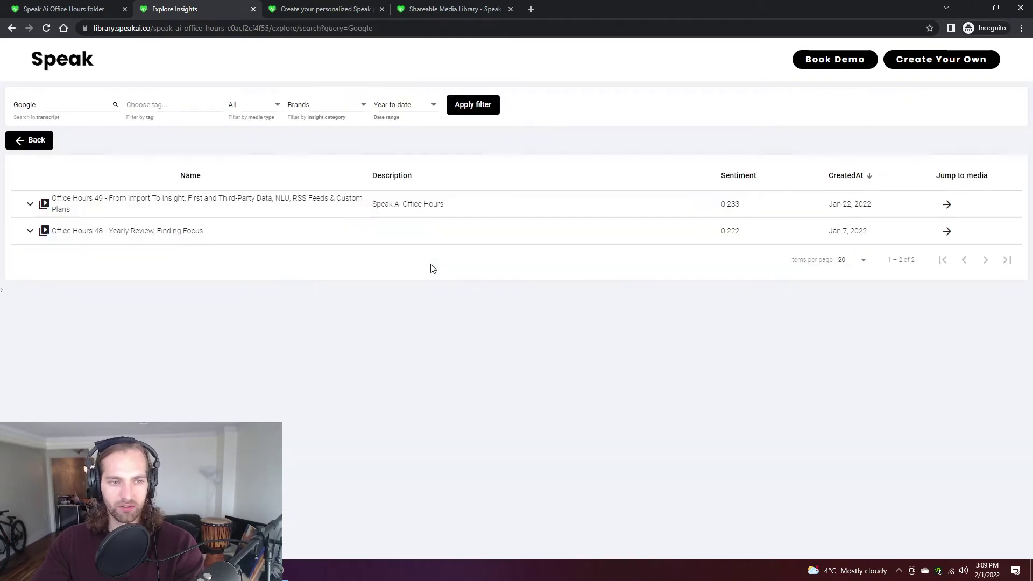
{"action": "left_click", "coordinate": [196, 206]}
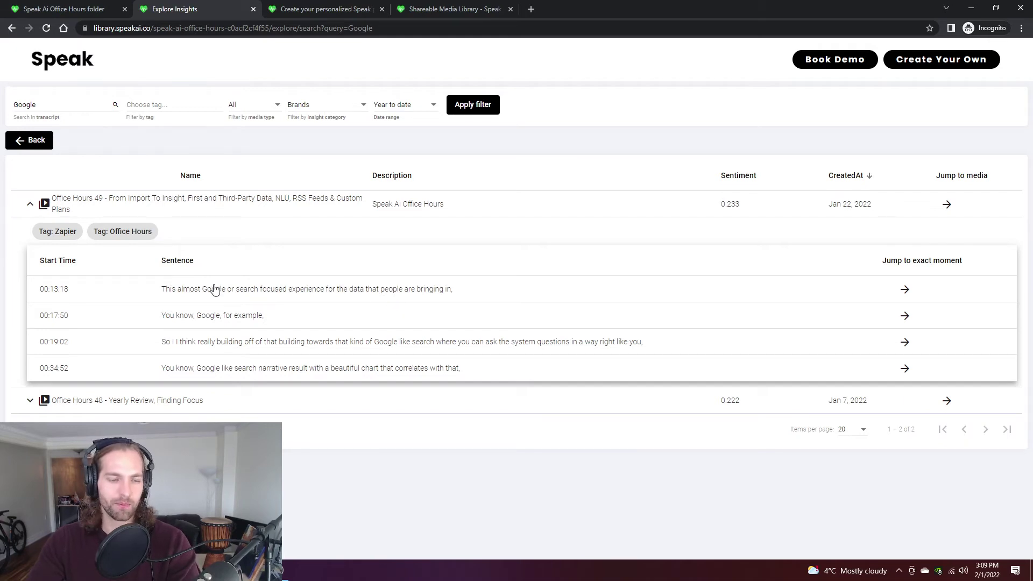
{"action": "left_click", "coordinate": [904, 288]}
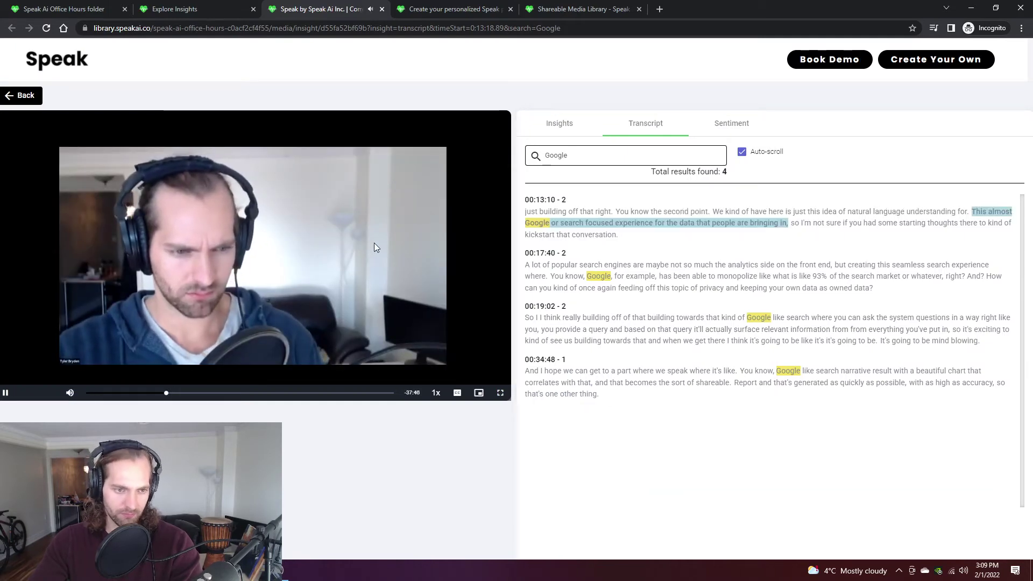
{"action": "left_click", "coordinate": [375, 247]}
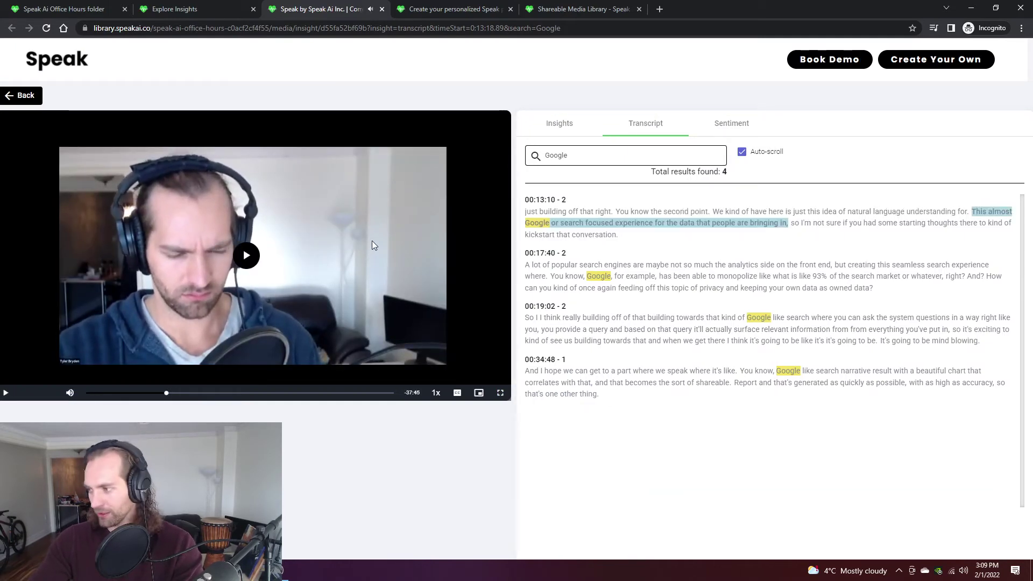
Collapse the Office Hours 49 result and go back to the full insights dashboard.
{"action": "left_click", "coordinate": [171, 7]}
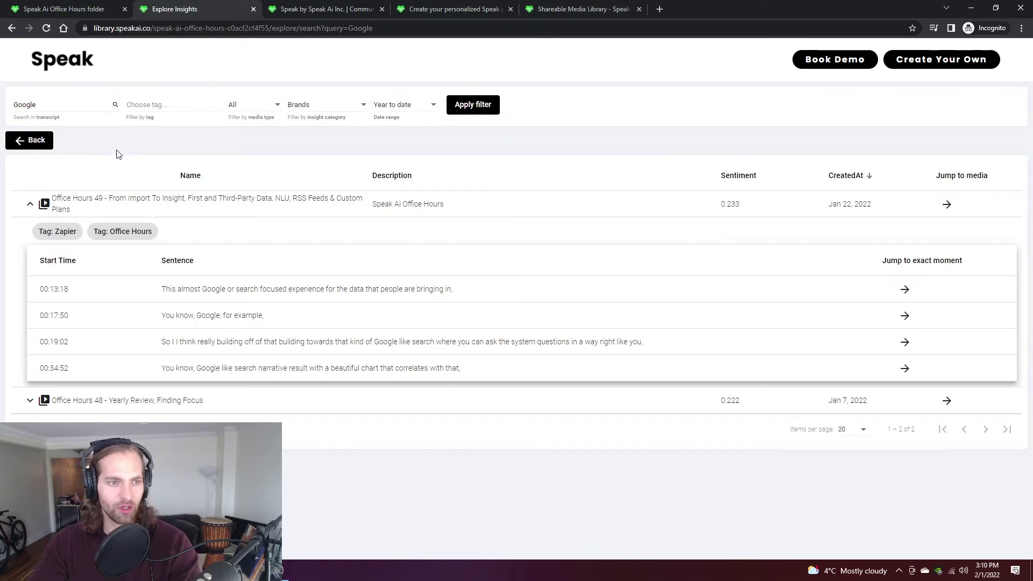
{"action": "left_click", "coordinate": [153, 207]}
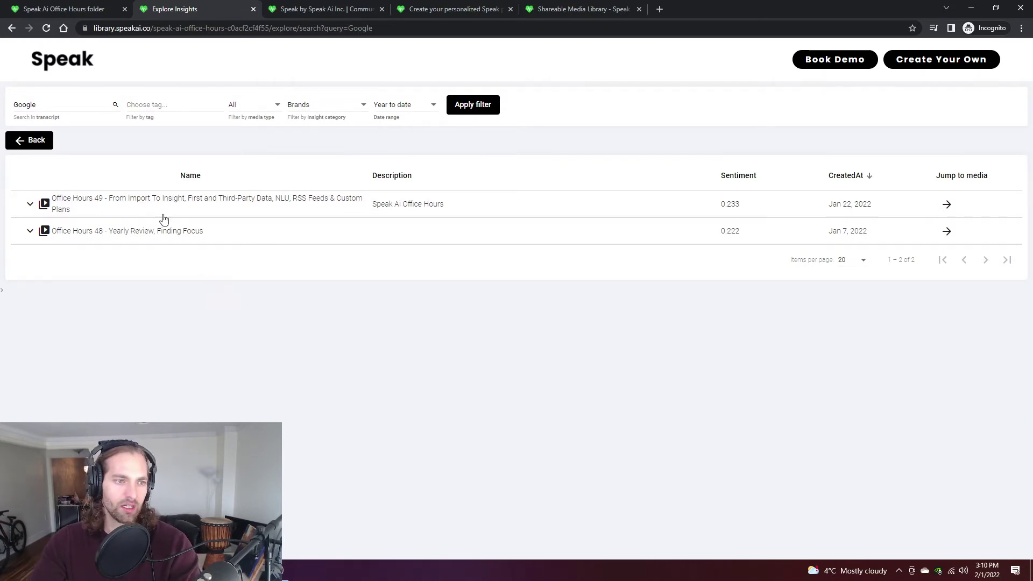
{"action": "left_click", "coordinate": [29, 142]}
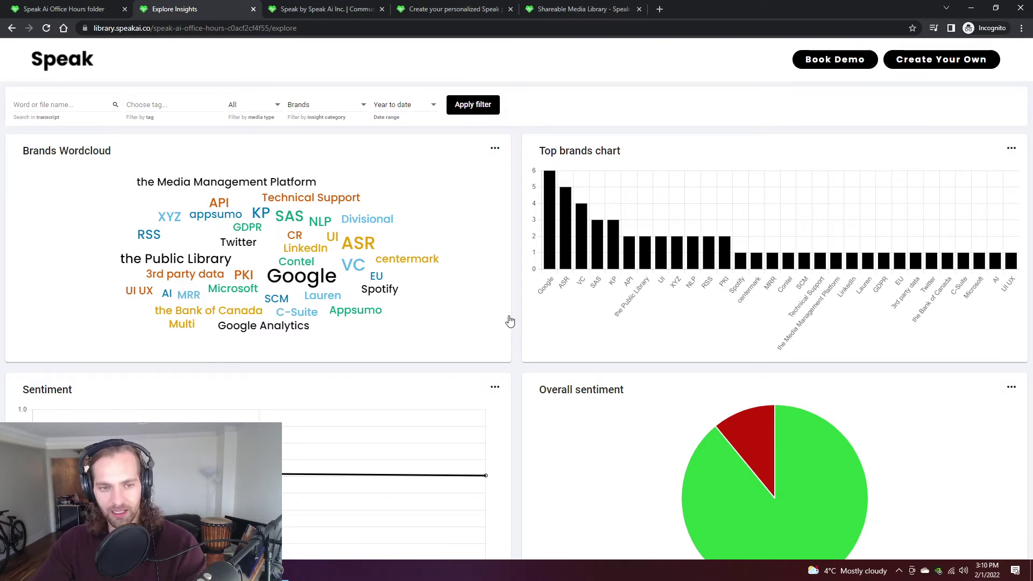
Set the insight category to Geopolitical and apply it.
{"action": "left_click", "coordinate": [326, 111]}
{"action": "scroll", "coordinate": [342, 134], "scroll_direction": "down", "scroll_amount": 5}
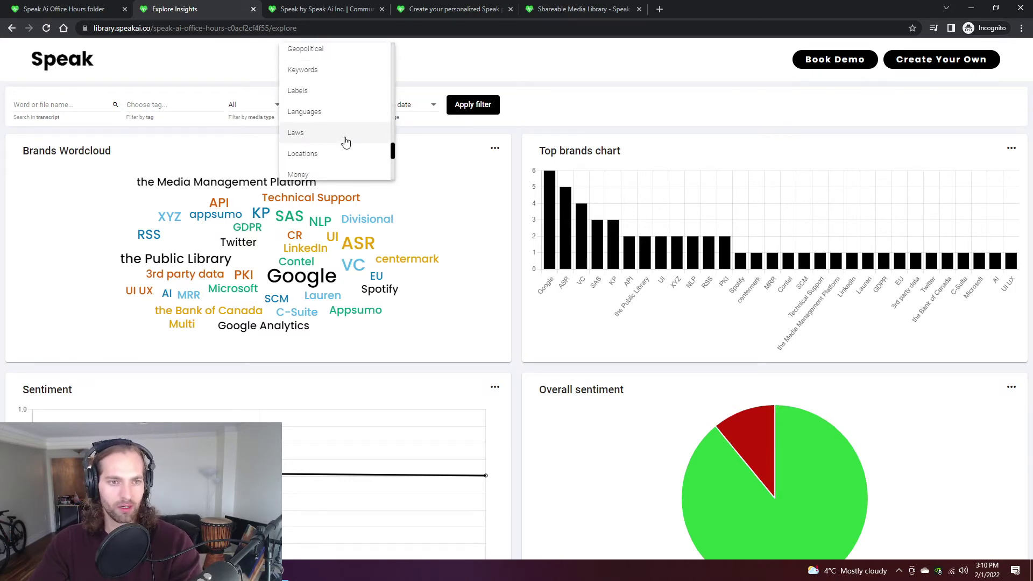
{"action": "scroll", "coordinate": [346, 138], "scroll_direction": "up", "scroll_amount": 2}
{"action": "left_click", "coordinate": [316, 105]}
{"action": "left_click", "coordinate": [472, 105]}
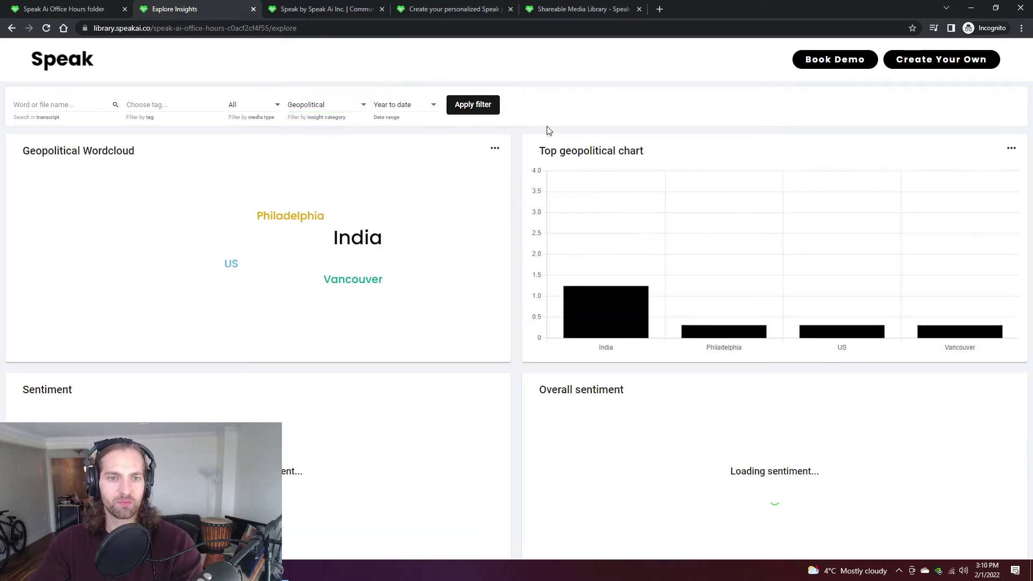
{"action": "scroll", "coordinate": [535, 323], "scroll_direction": "down", "scroll_amount": 1}
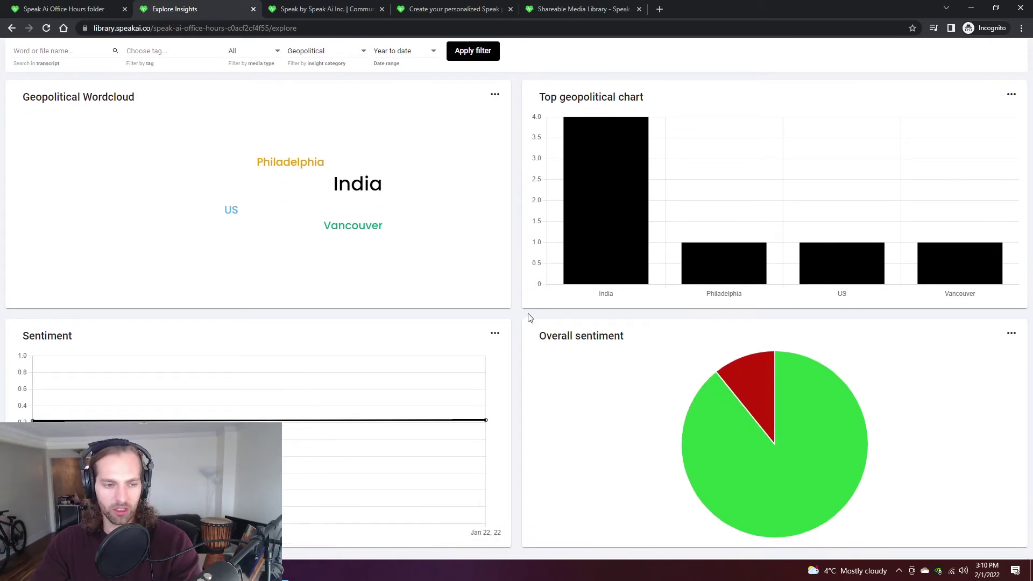
{"action": "scroll", "coordinate": [527, 318], "scroll_direction": "down", "scroll_amount": 7}
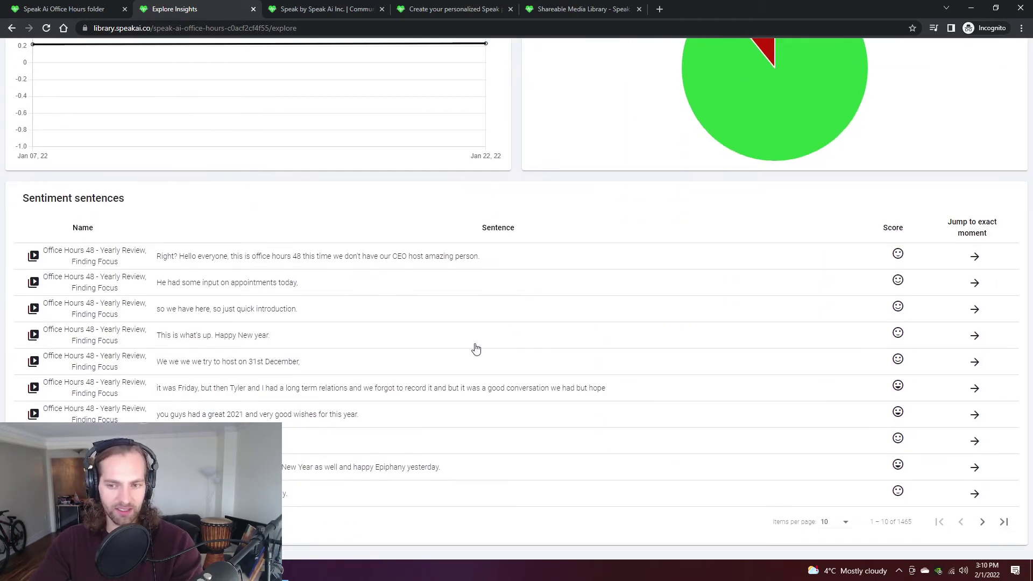
{"action": "scroll", "coordinate": [366, 285], "scroll_direction": "up", "scroll_amount": 8}
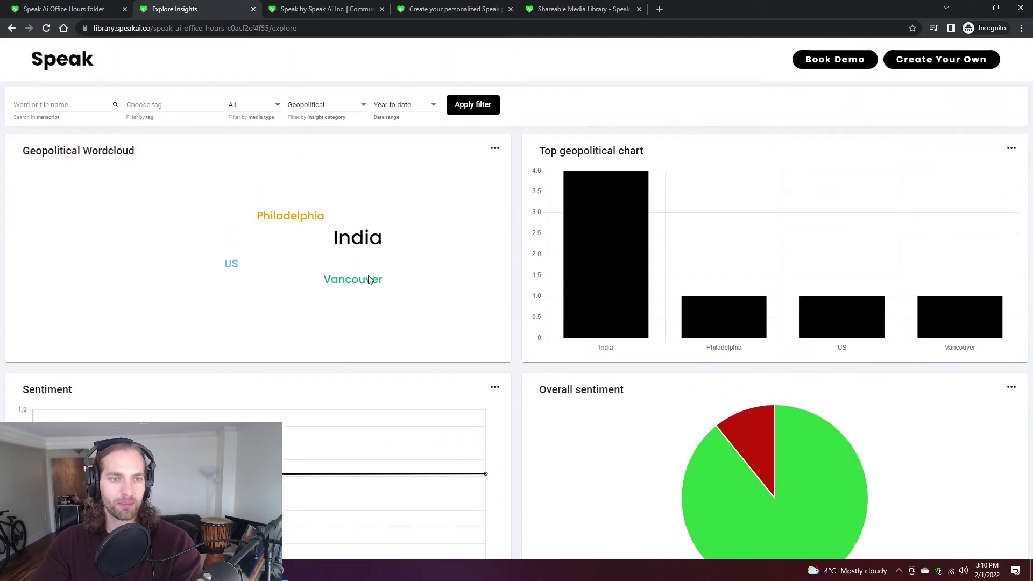
Limit the date range to Last 12 months and media type to Text, then apply.
{"action": "left_click", "coordinate": [398, 111]}
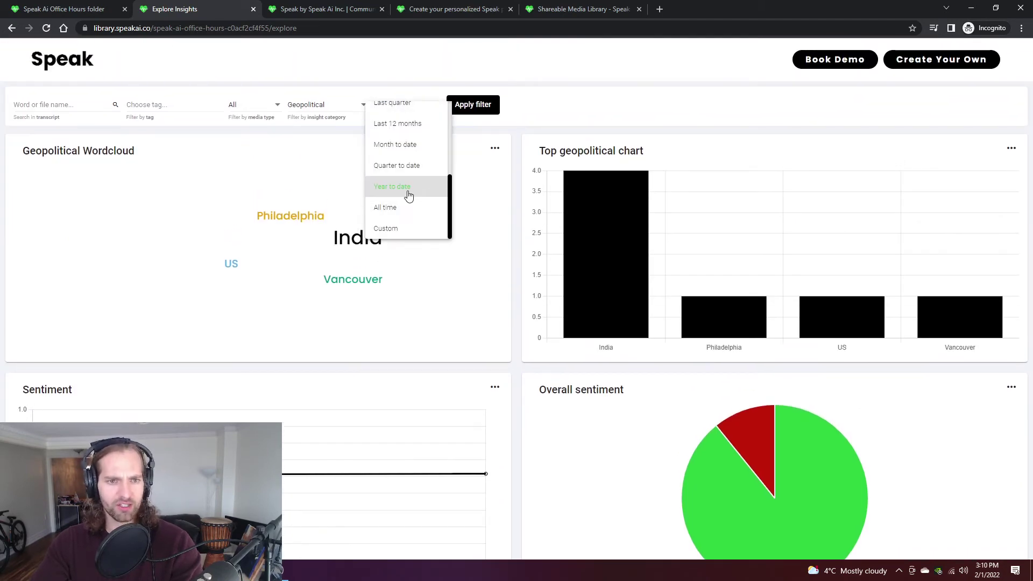
{"action": "scroll", "coordinate": [409, 194], "scroll_direction": "up", "scroll_amount": 2}
{"action": "left_click", "coordinate": [414, 164]}
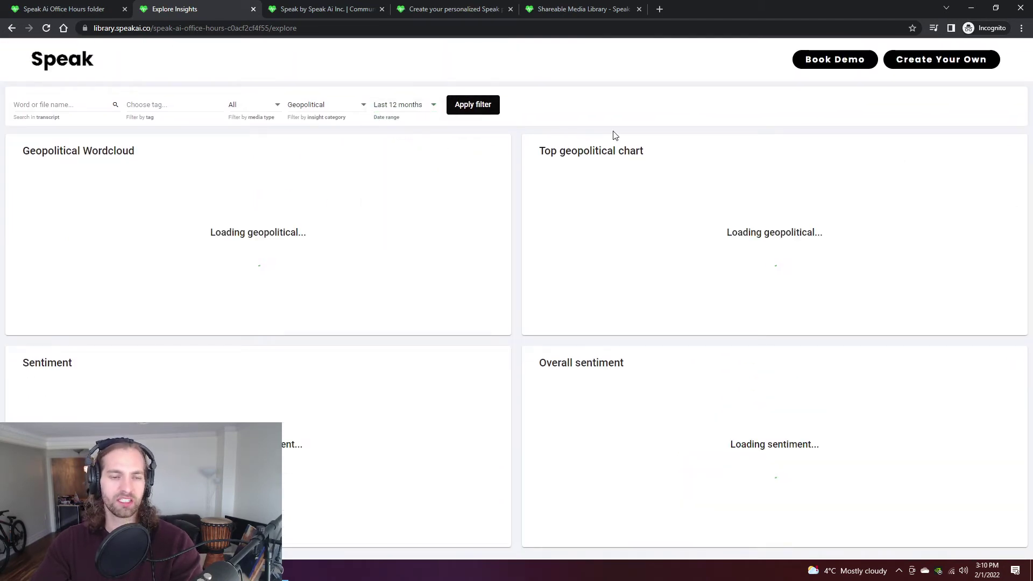
{"action": "left_click", "coordinate": [468, 108]}
{"action": "left_click", "coordinate": [329, 108]}
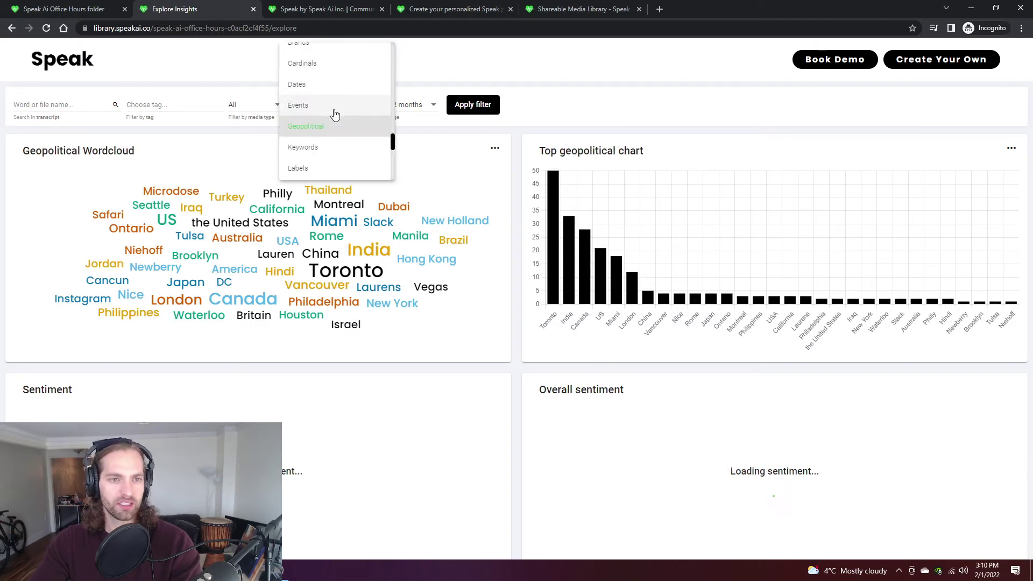
{"action": "left_click", "coordinate": [233, 109]}
{"action": "left_click", "coordinate": [267, 110]}
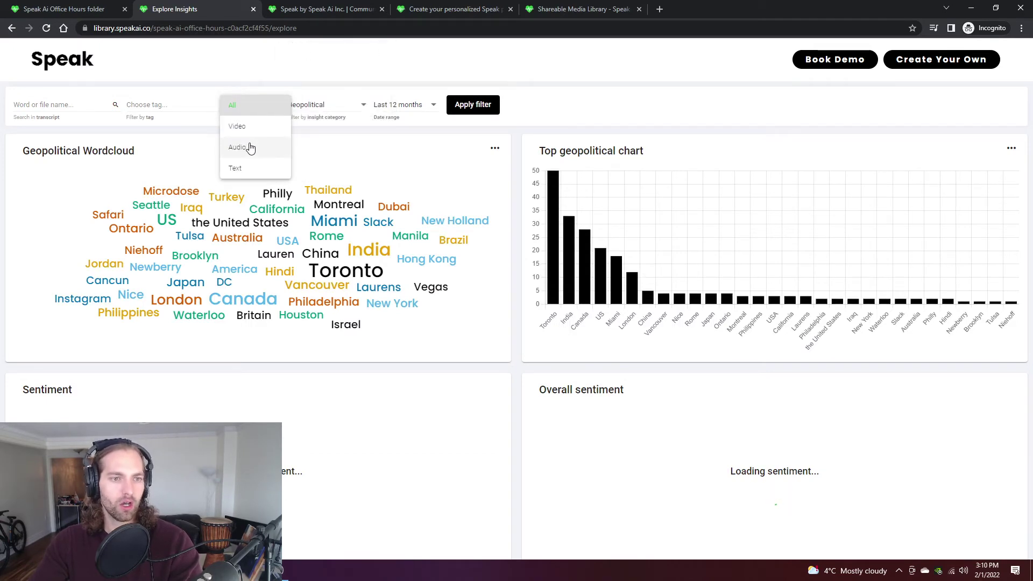
{"action": "left_click", "coordinate": [236, 168]}
{"action": "left_click", "coordinate": [473, 108]}
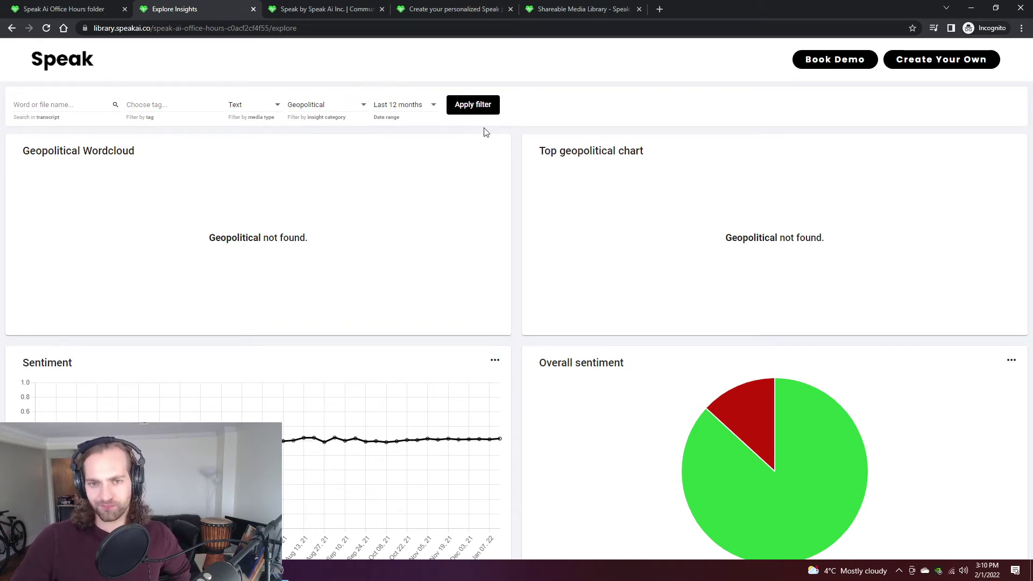
Switch the media type filter back to All media types.
{"action": "left_click", "coordinate": [414, 106]}
{"action": "left_click", "coordinate": [244, 109]}
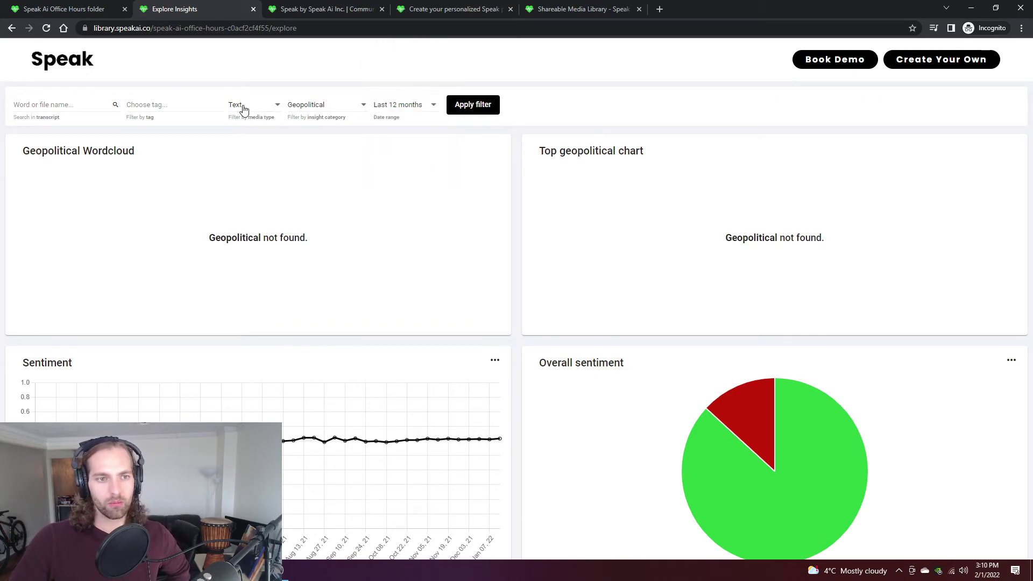
{"action": "left_click", "coordinate": [250, 111]}
Apply the All media type filter so Toronto, India and Canada lead the geopolitical insights.
{"action": "left_click", "coordinate": [472, 105]}
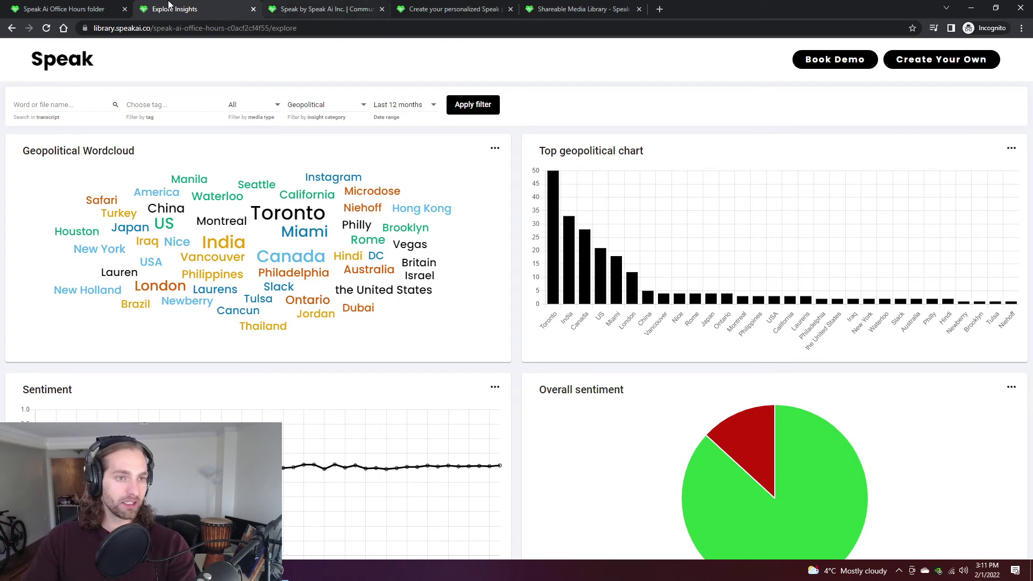
Open the sharing settings for the Speak Ai Office Hours folder from the folders overview.
{"action": "left_click", "coordinate": [92, 7]}
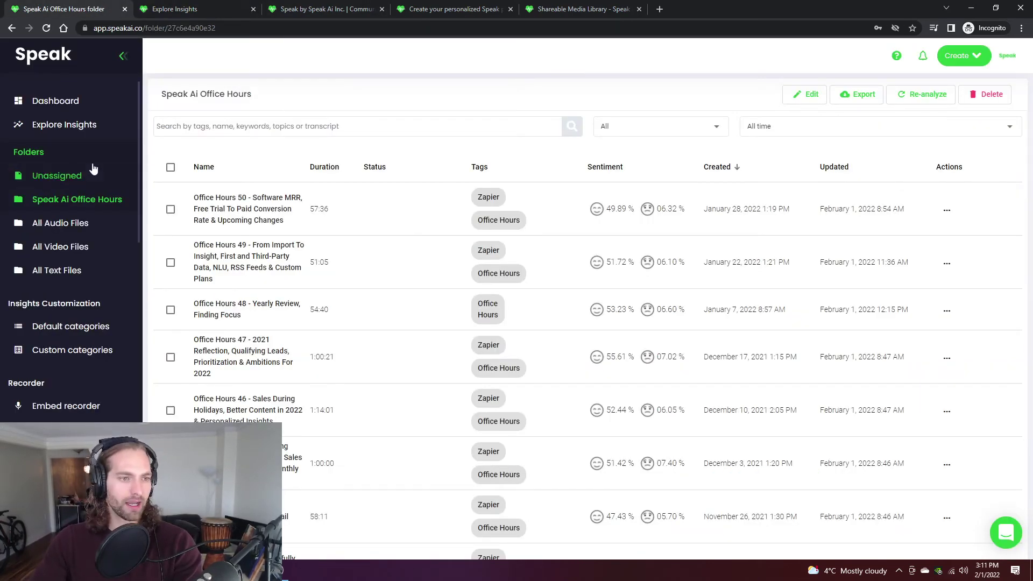
{"action": "left_click", "coordinate": [30, 151]}
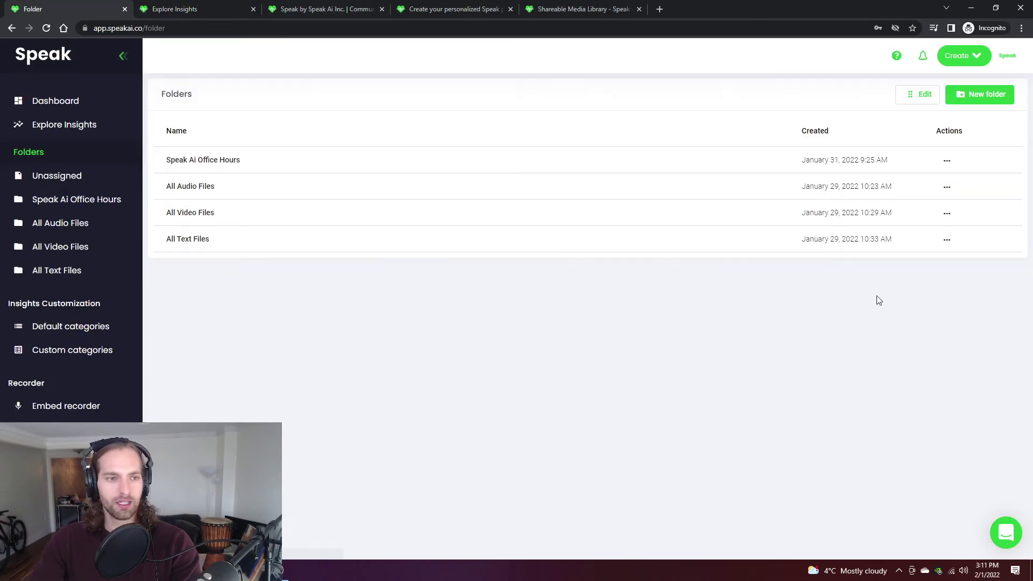
{"action": "left_click", "coordinate": [946, 160]}
{"action": "left_click", "coordinate": [983, 285]}
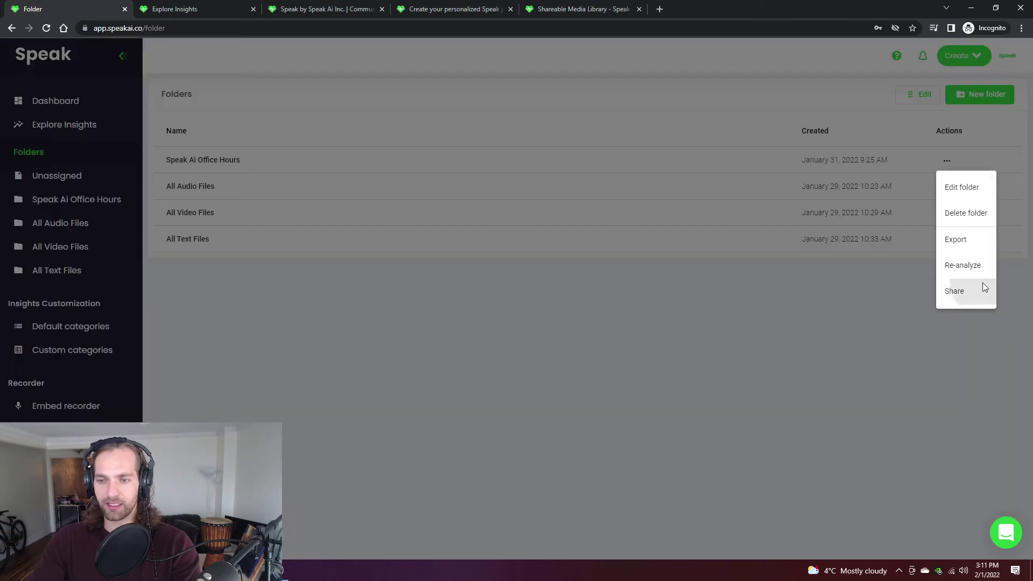
Upload the majestic image as the library logo, save, and preview the branded page.
{"action": "scroll", "coordinate": [295, 401], "scroll_direction": "down", "scroll_amount": 1}
{"action": "left_click", "coordinate": [294, 401]}
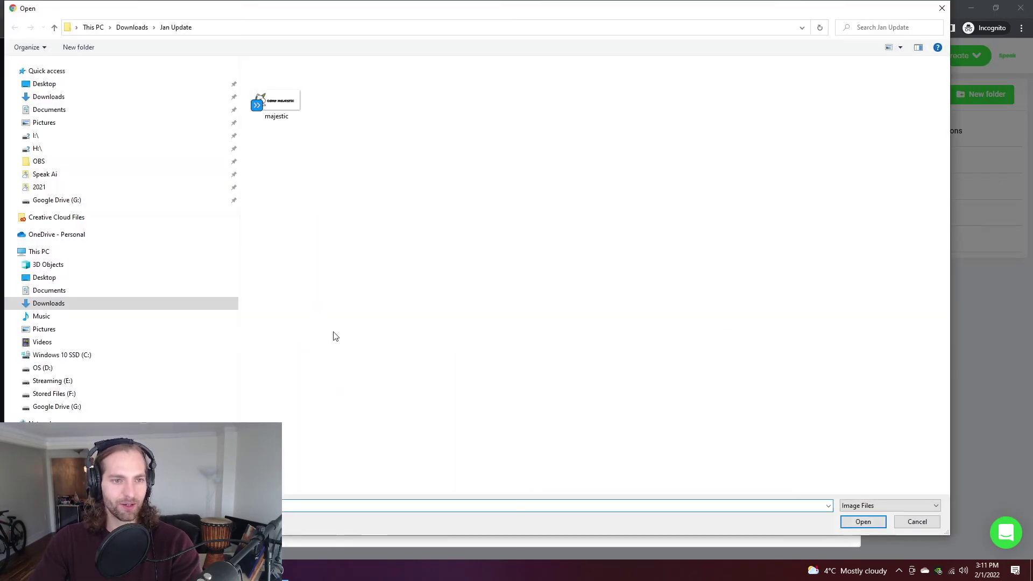
{"action": "double_click", "coordinate": [272, 103]}
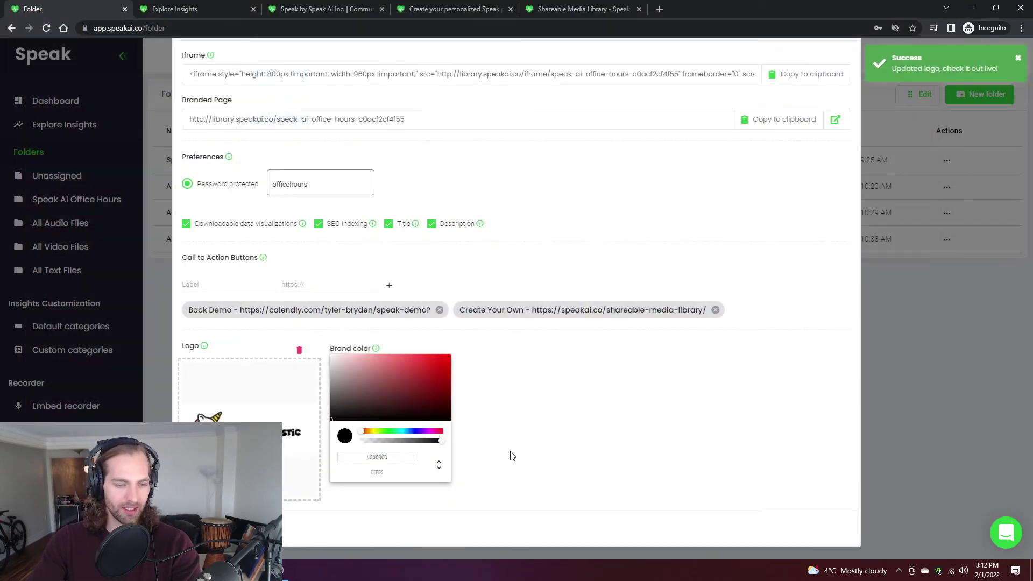
{"action": "scroll", "coordinate": [590, 453], "scroll_direction": "up", "scroll_amount": 1}
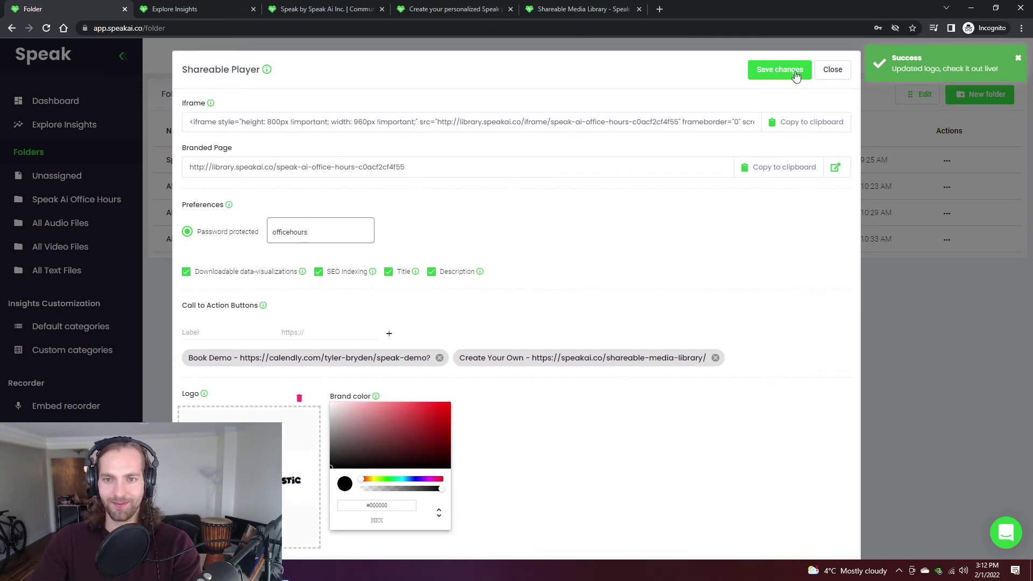
{"action": "left_click", "coordinate": [795, 76]}
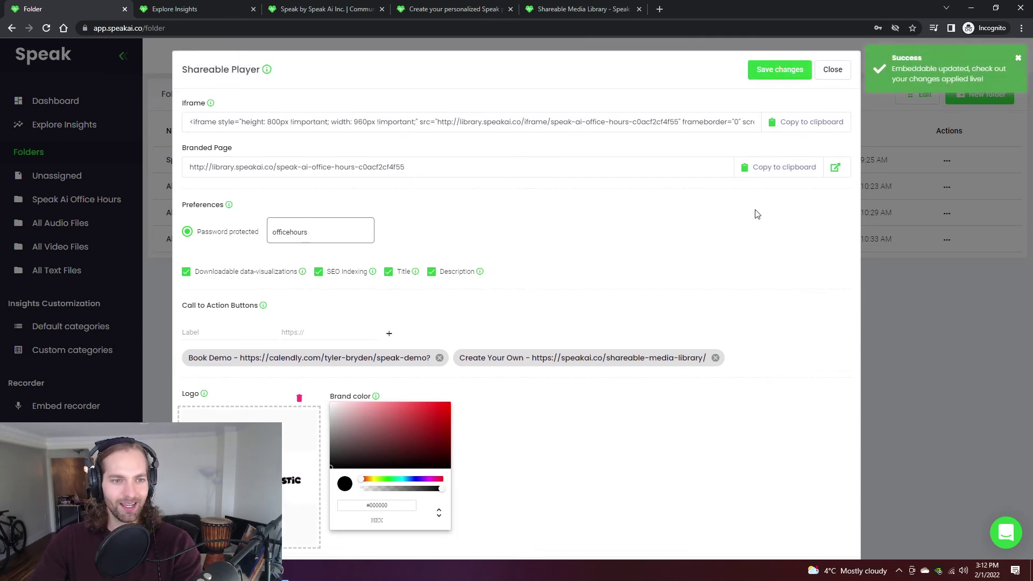
{"action": "left_click", "coordinate": [835, 167]}
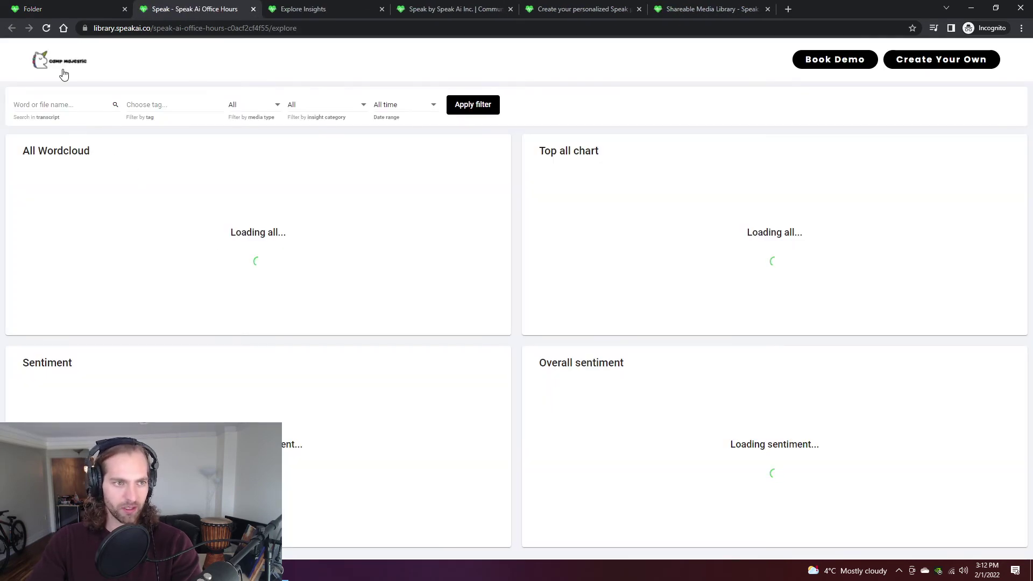
Set the brand colour to red #E21717, save, and view the updated library page.
{"action": "left_click", "coordinate": [59, 9]}
{"action": "scroll", "coordinate": [535, 405], "scroll_direction": "down", "scroll_amount": 1}
{"action": "left_click_drag", "start_coordinate": [417, 402], "coordinate": [437, 362]}
{"action": "scroll", "coordinate": [650, 395], "scroll_direction": "up", "scroll_amount": 1}
{"action": "left_click", "coordinate": [764, 70]}
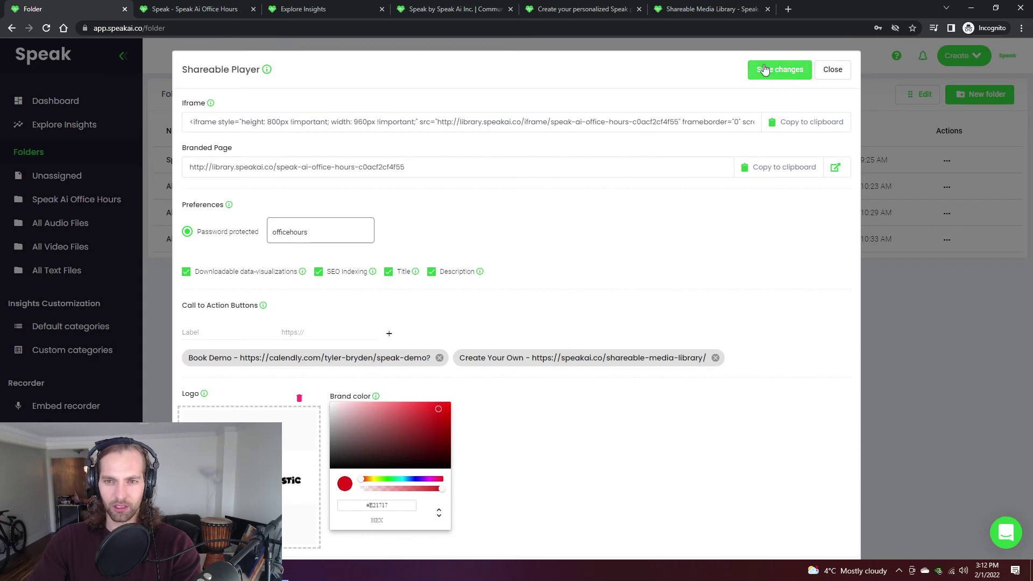
{"action": "left_click", "coordinate": [835, 168]}
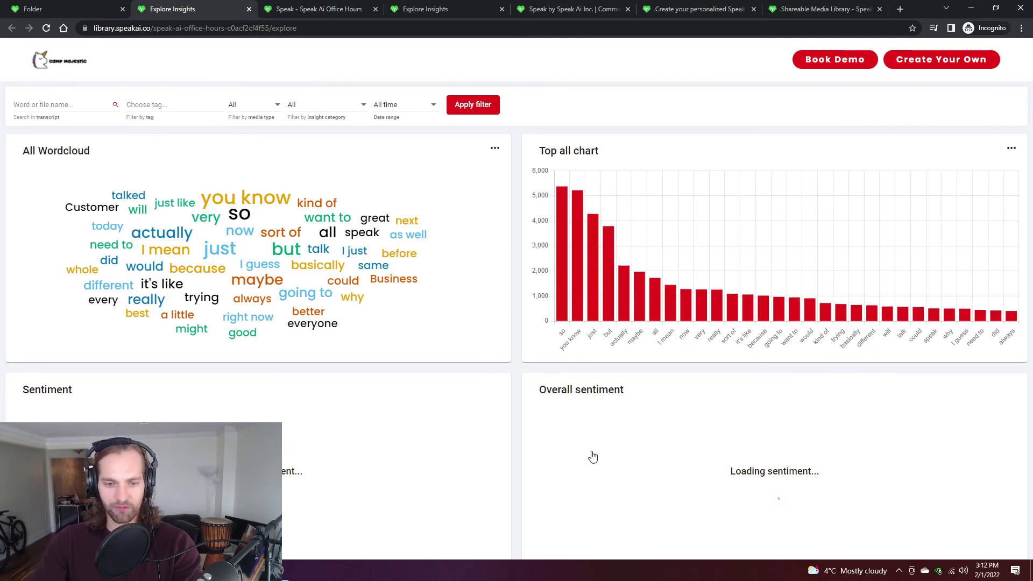
{"action": "scroll", "coordinate": [535, 459], "scroll_direction": "down", "scroll_amount": 4}
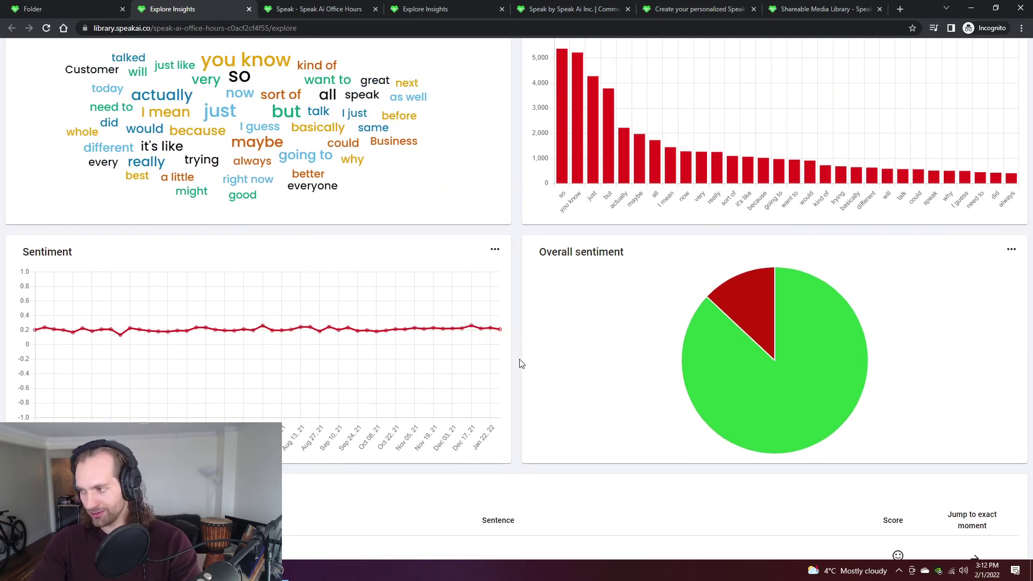
{"action": "scroll", "coordinate": [521, 365], "scroll_direction": "up", "scroll_amount": 3}
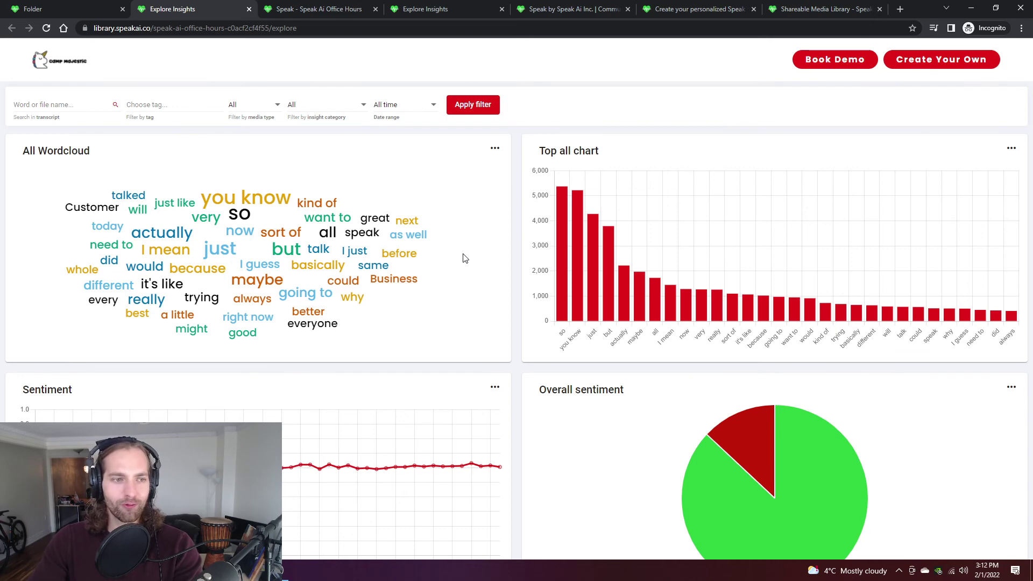
{"action": "left_click", "coordinate": [495, 150]}
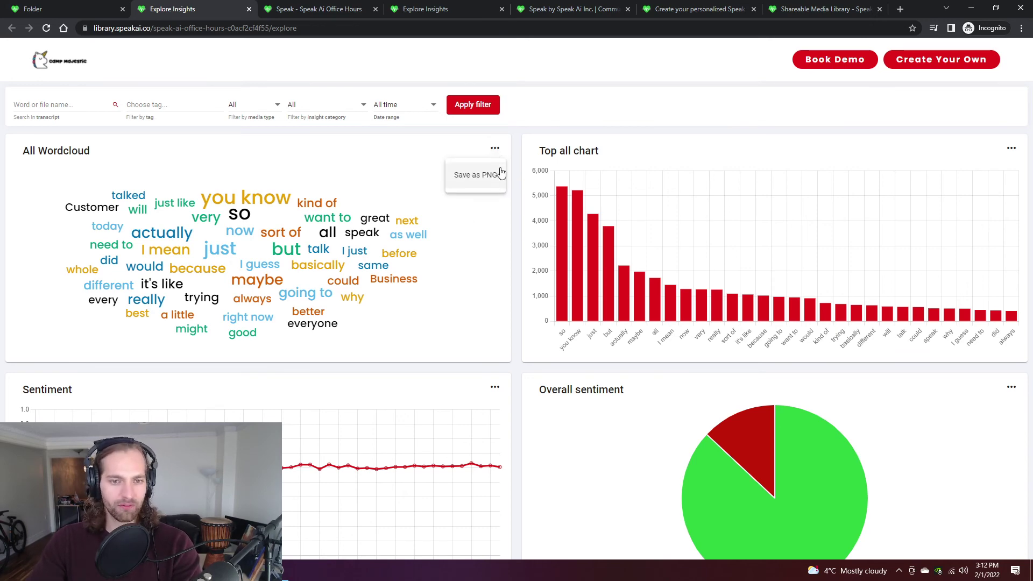
{"action": "left_click", "coordinate": [500, 172]}
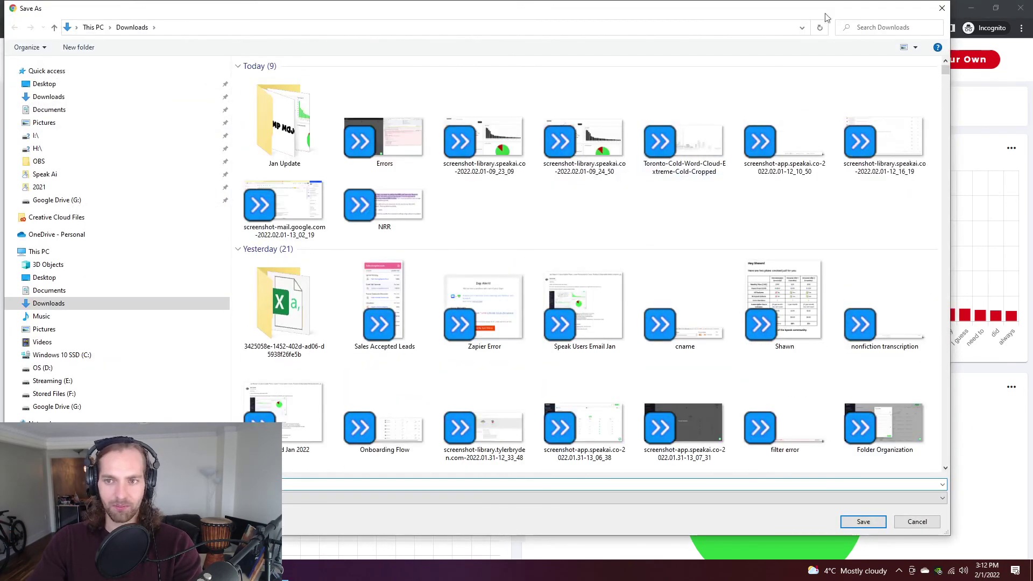
{"action": "double_click", "coordinate": [951, 3]}
{"action": "left_click", "coordinate": [1021, 8]}
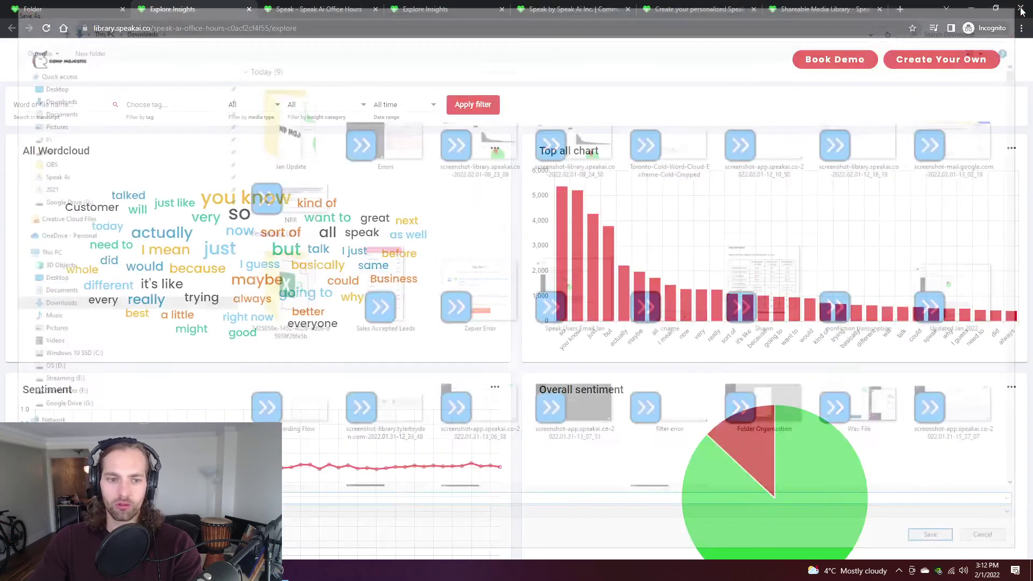